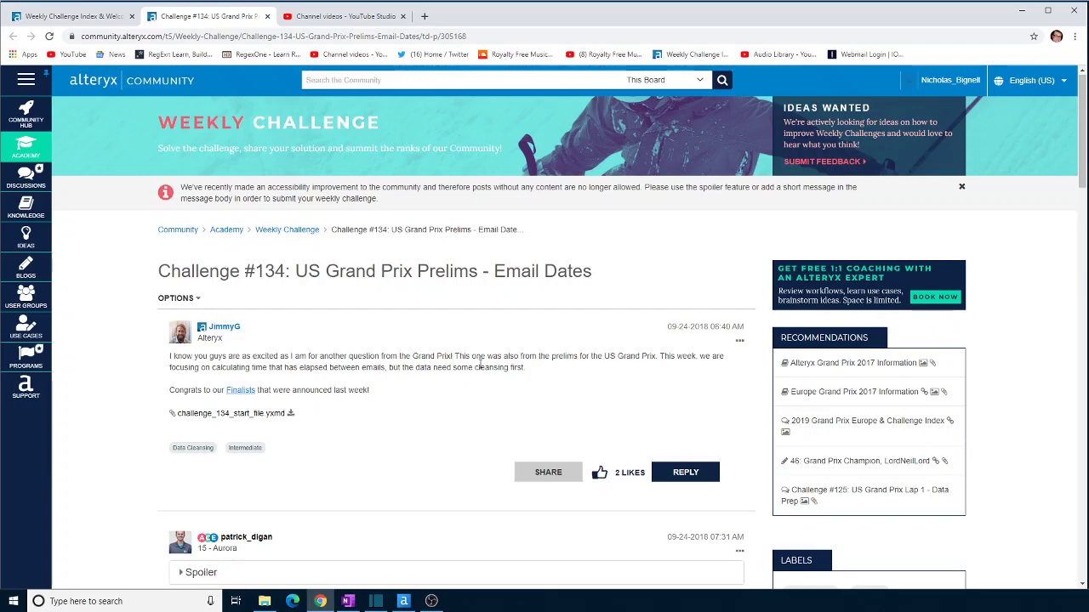
- Switch to the challenge_134_start_file workflow in Alteryx Designer
{"action": "left_click", "coordinate": [404, 601]}
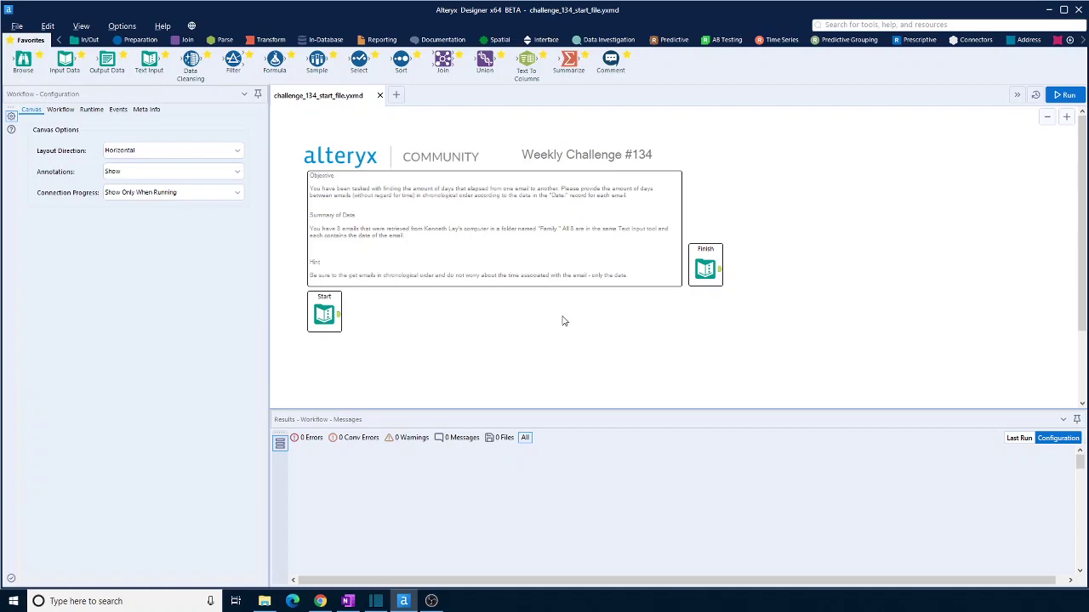
- Inspect the Start input's raw email text, locating the first email's Date line
{"action": "left_click", "coordinate": [330, 316]}
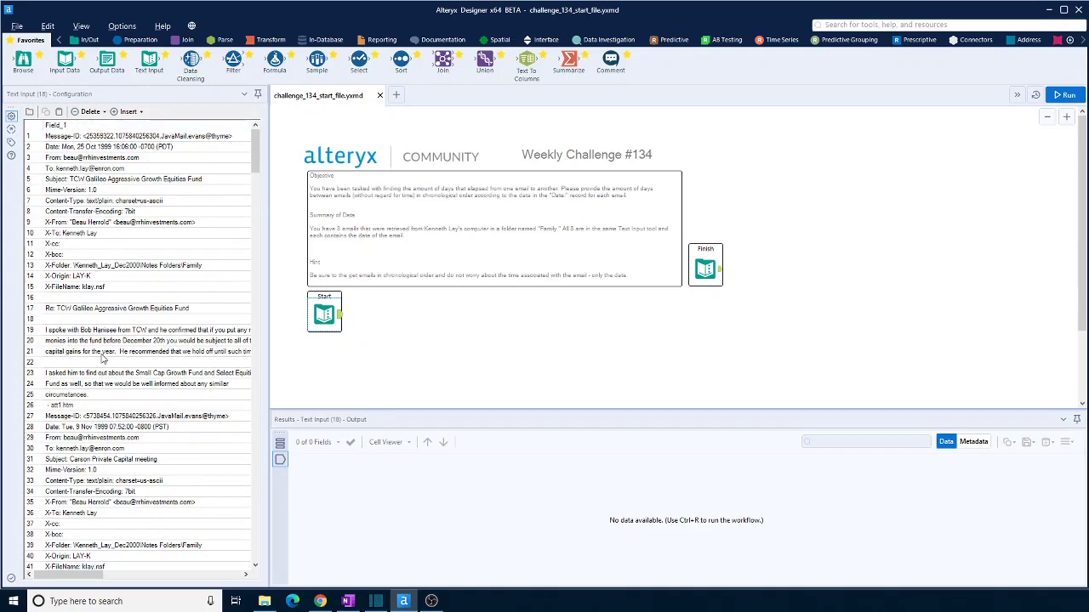
{"action": "scroll", "coordinate": [102, 357], "scroll_direction": "down", "scroll_amount": 7}
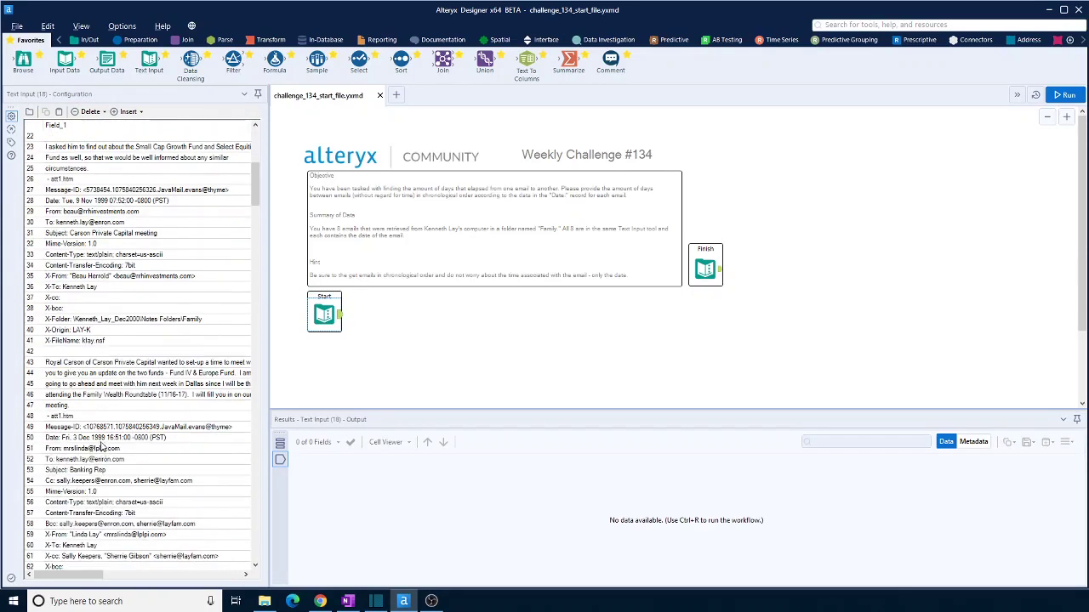
{"action": "scroll", "coordinate": [102, 446], "scroll_direction": "down", "scroll_amount": 3}
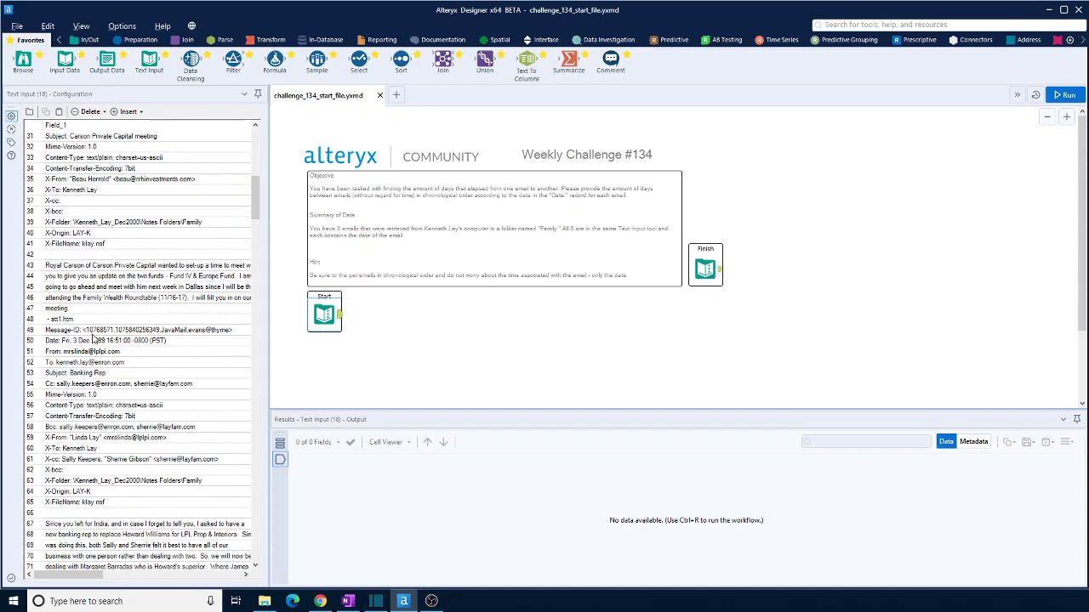
{"action": "scroll", "coordinate": [61, 342], "scroll_direction": "up", "scroll_amount": 10}
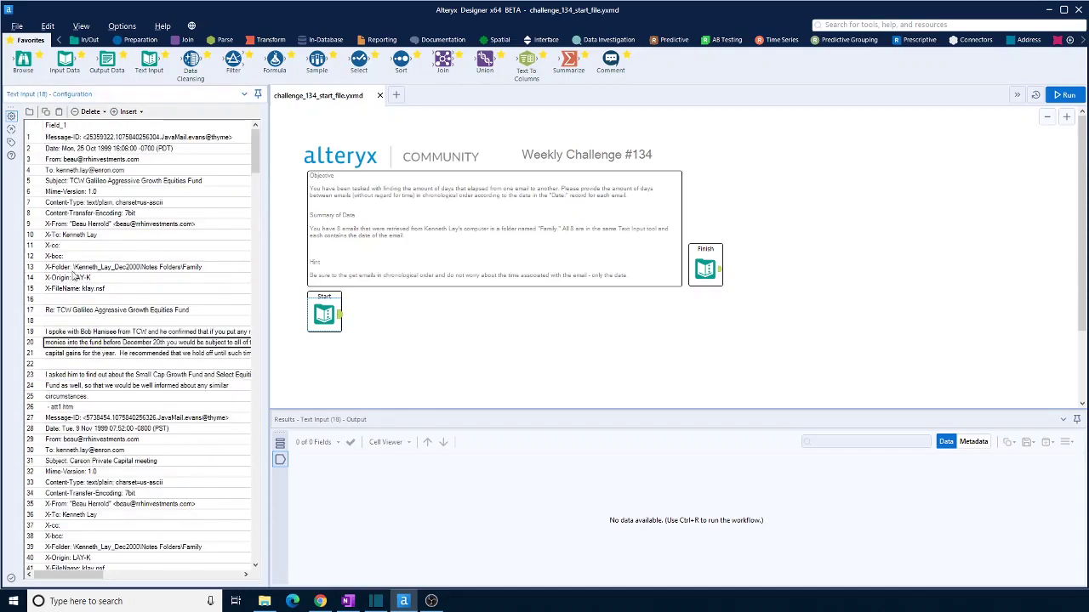
{"action": "left_click", "coordinate": [77, 151]}
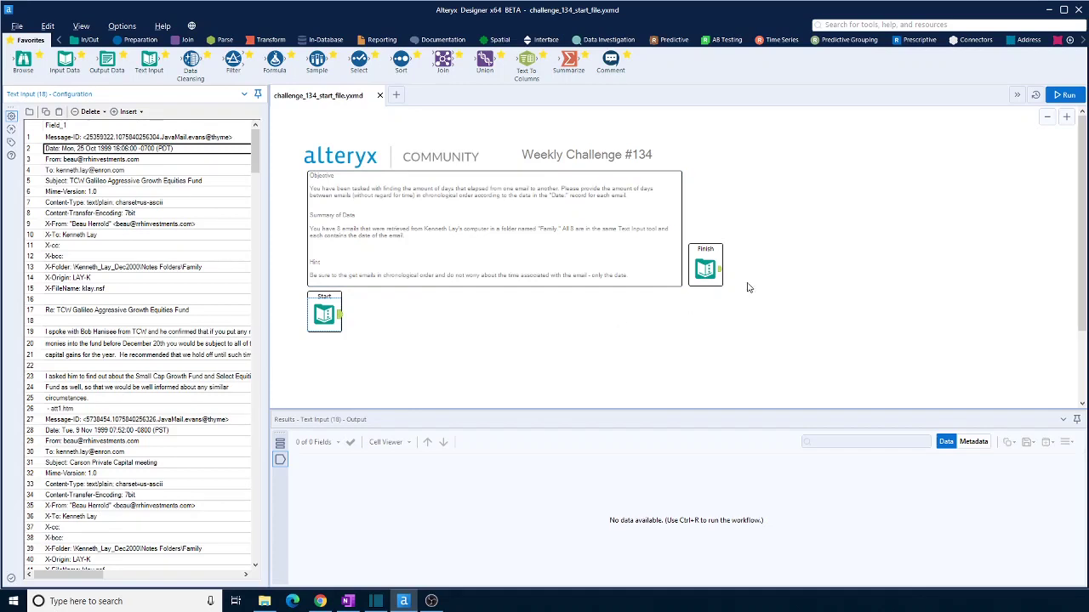
- Check the Finish input's expected output, then compare the Start emails' Date lines
{"action": "left_click", "coordinate": [717, 270]}
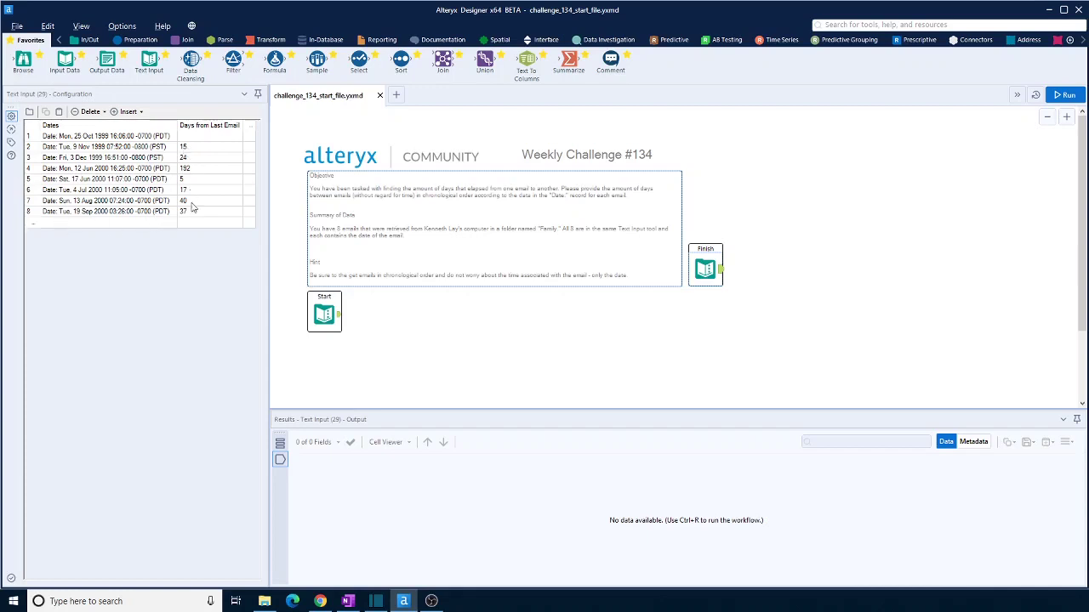
{"action": "left_click", "coordinate": [337, 315]}
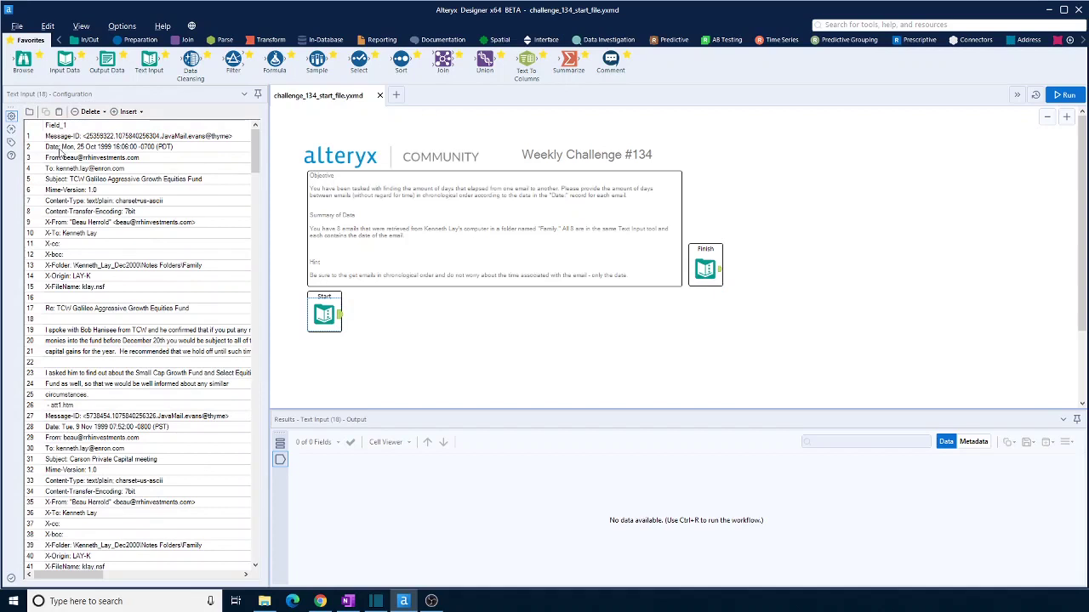
{"action": "left_click", "coordinate": [60, 149]}
{"action": "left_click", "coordinate": [79, 431]}
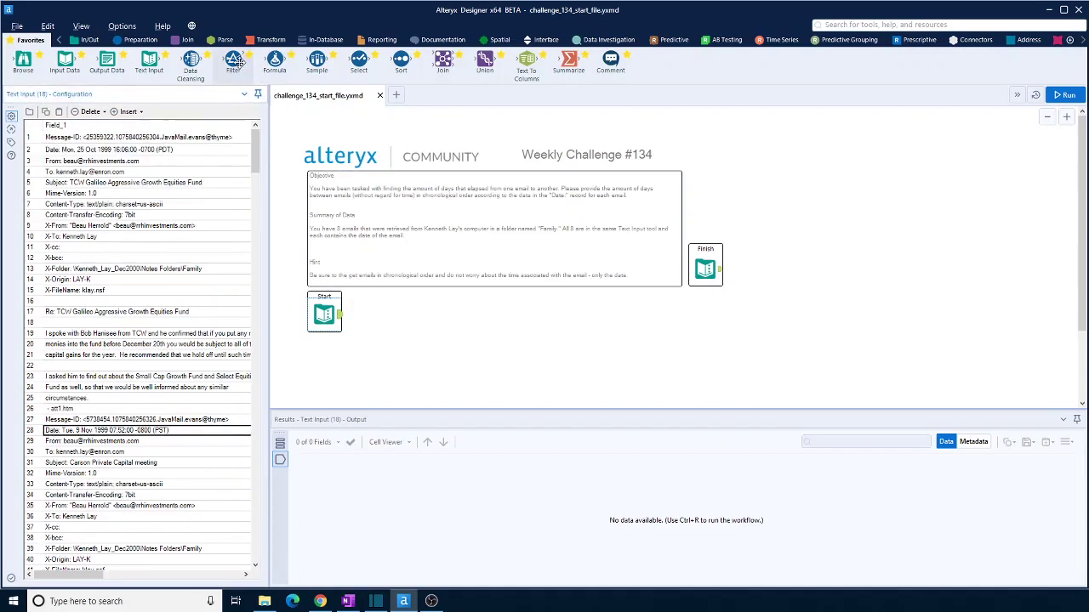
- Add a Filter after Start keeping Field_1 rows that contain 'Date:', and run it
{"action": "left_click_drag", "start_coordinate": [233, 61], "coordinate": [400, 323]}
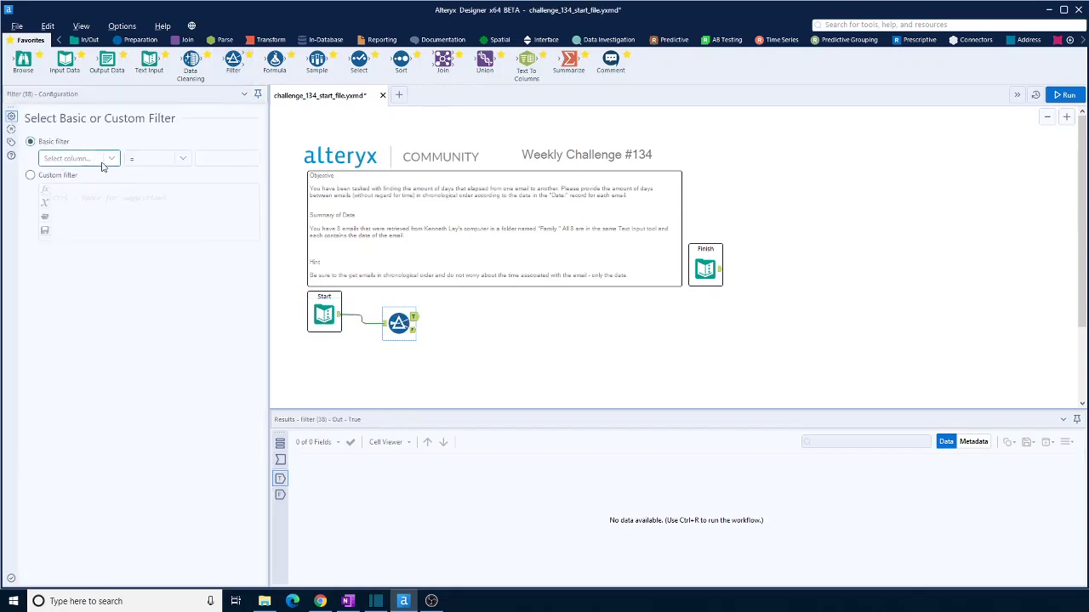
{"action": "left_click", "coordinate": [109, 159]}
{"action": "left_click", "coordinate": [85, 174]}
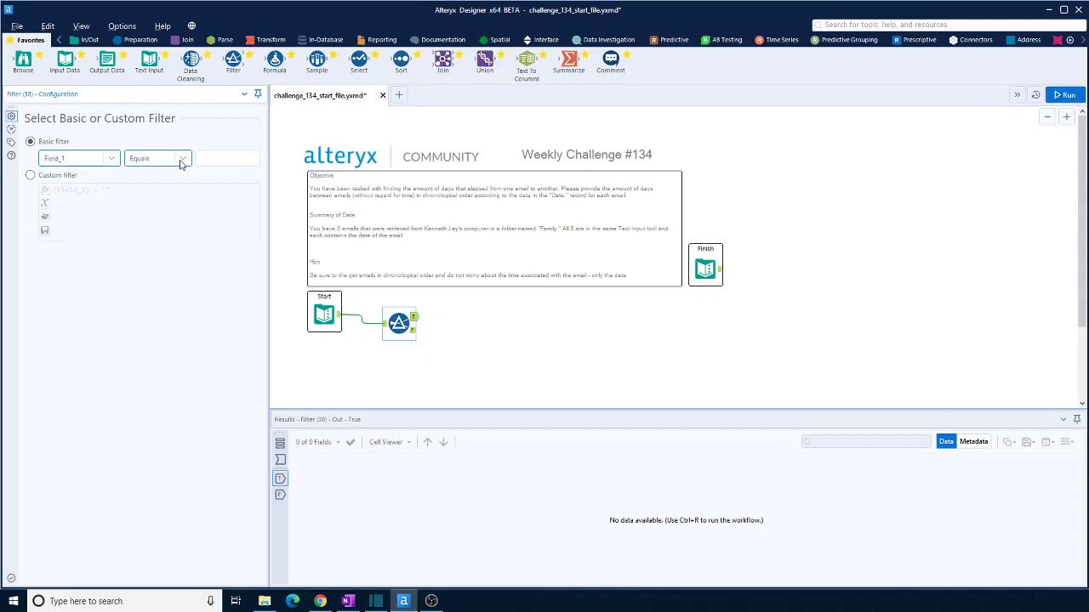
{"action": "left_click", "coordinate": [180, 164]}
{"action": "left_click", "coordinate": [153, 217]}
{"action": "left_click", "coordinate": [230, 158]}
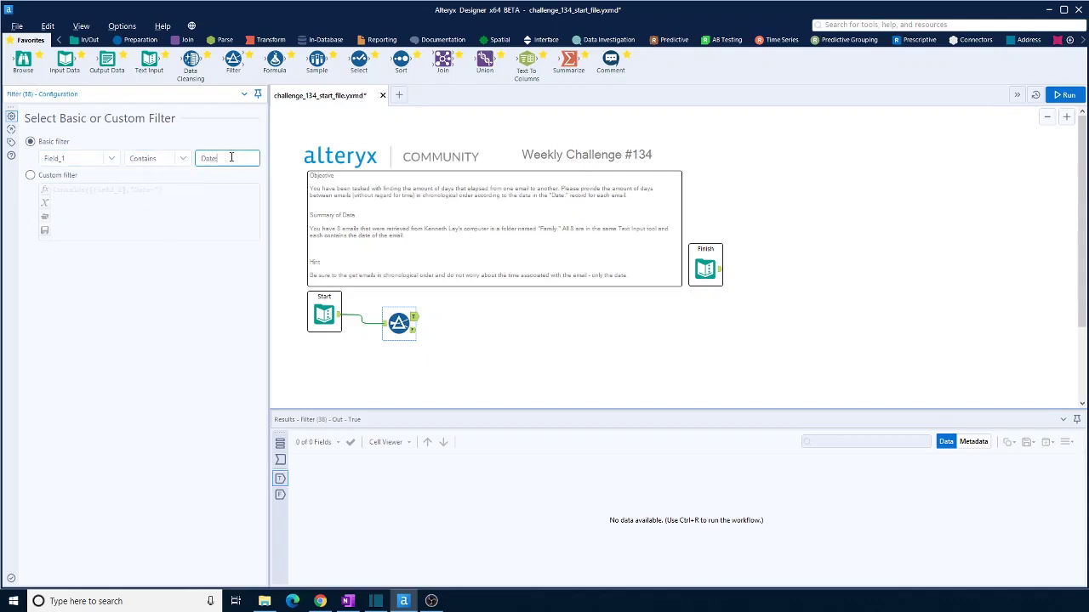
{"action": "left_click", "coordinate": [1063, 95]}
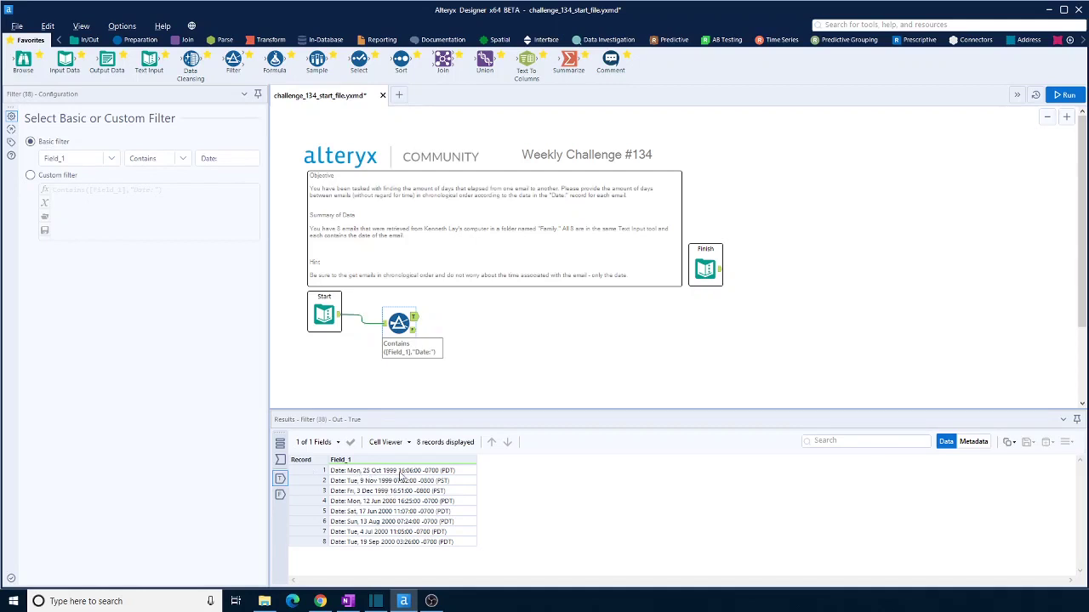
- Add Text To Columns splitting Field_1 at the comma into 2 columns, and run it
{"action": "left_click", "coordinate": [224, 40]}
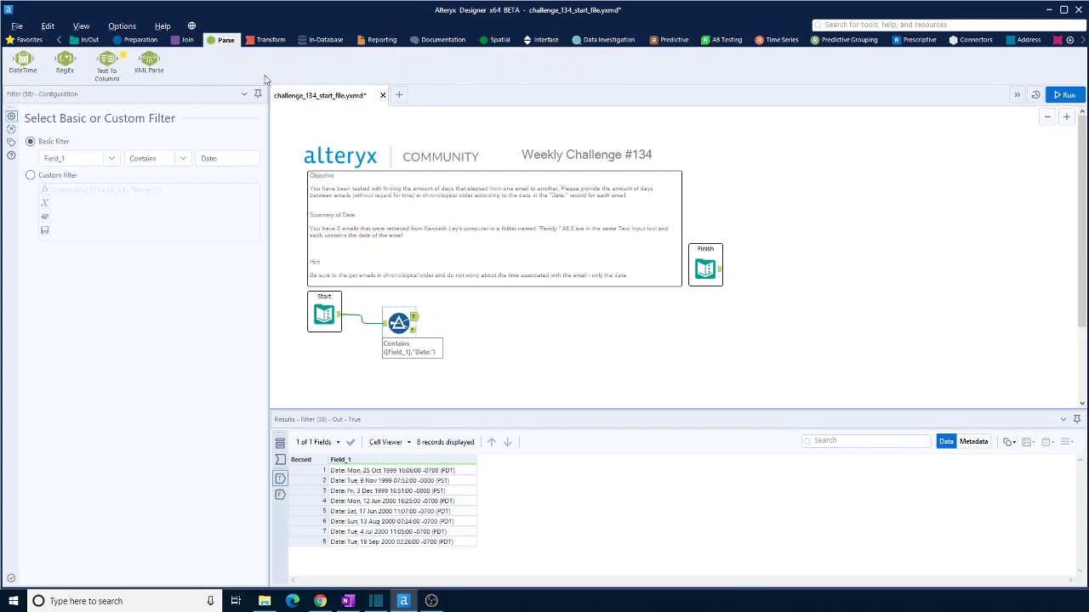
{"action": "left_click_drag", "start_coordinate": [107, 59], "coordinate": [467, 317]}
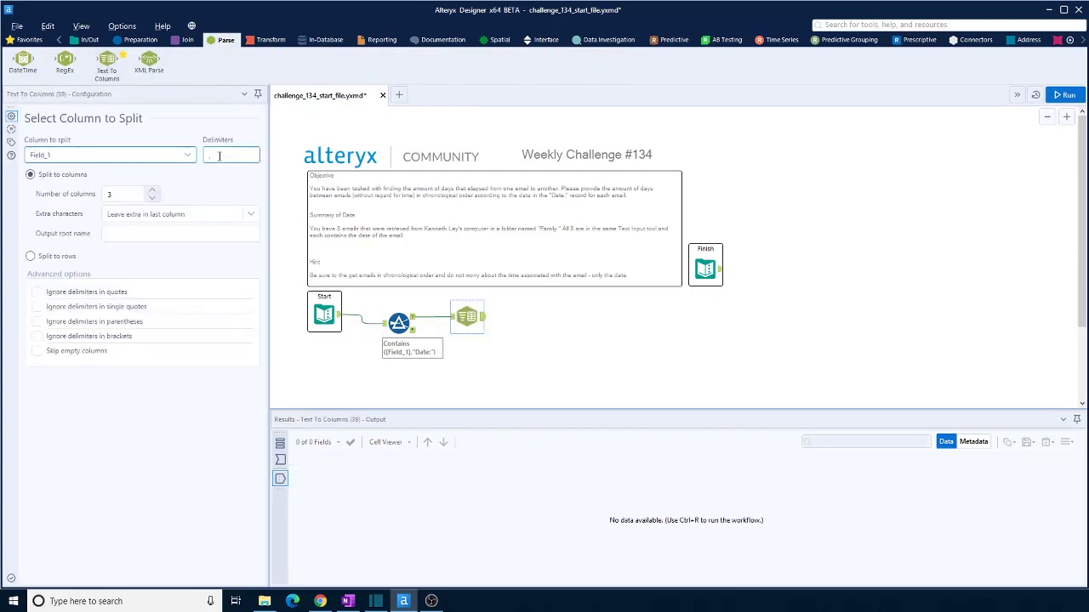
{"action": "left_click", "coordinate": [152, 197]}
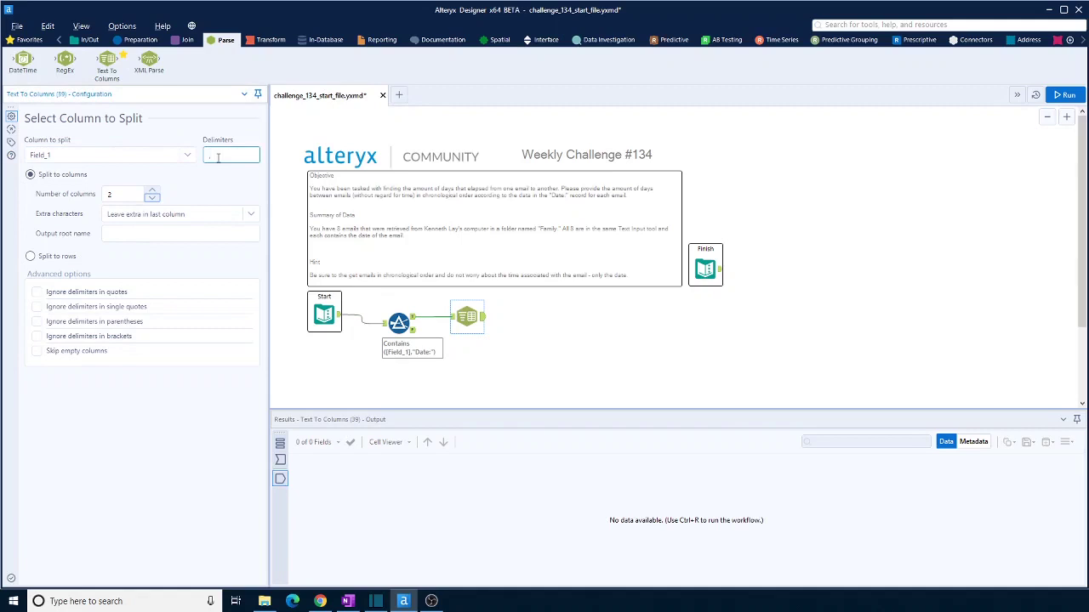
{"action": "left_click", "coordinate": [475, 318]}
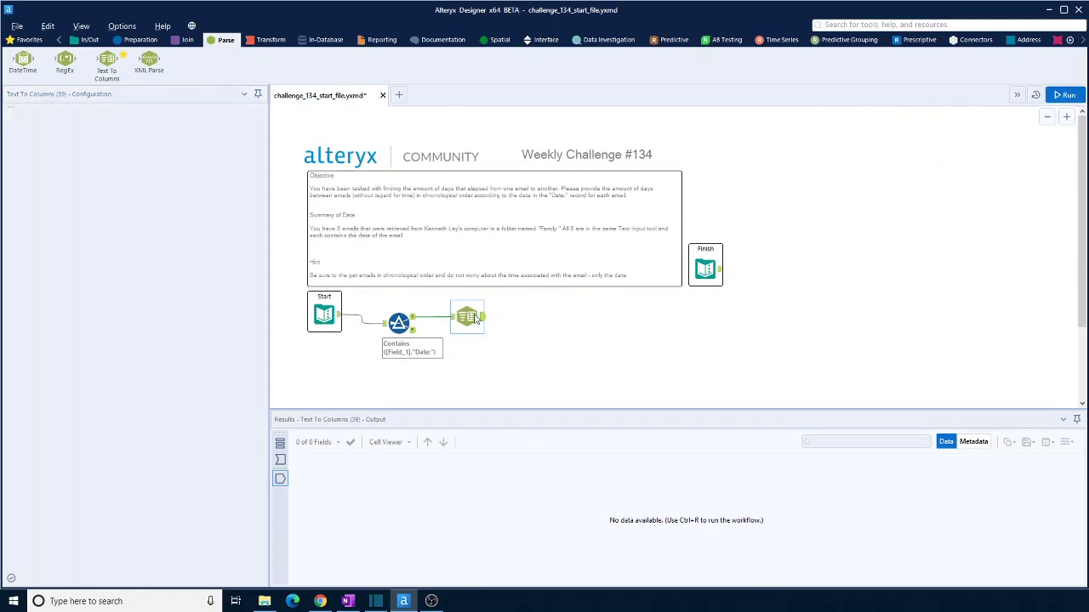
{"action": "key", "text": "ctrl+r"}
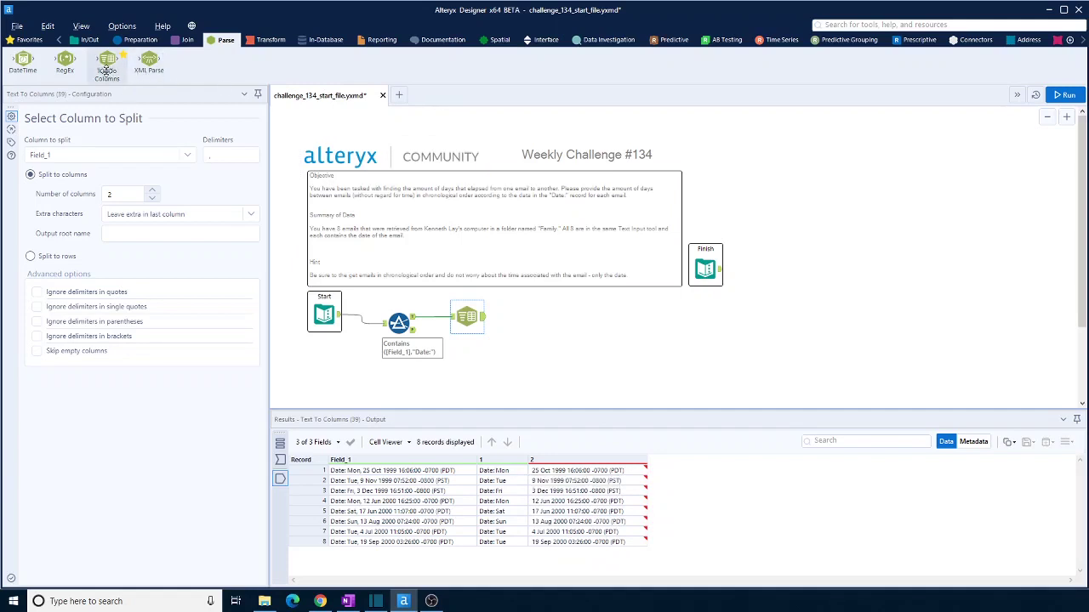
- Add a second Text To Columns splitting column 2 at the hyphen into 2 columns
{"action": "left_click_drag", "start_coordinate": [106, 66], "coordinate": [523, 319]}
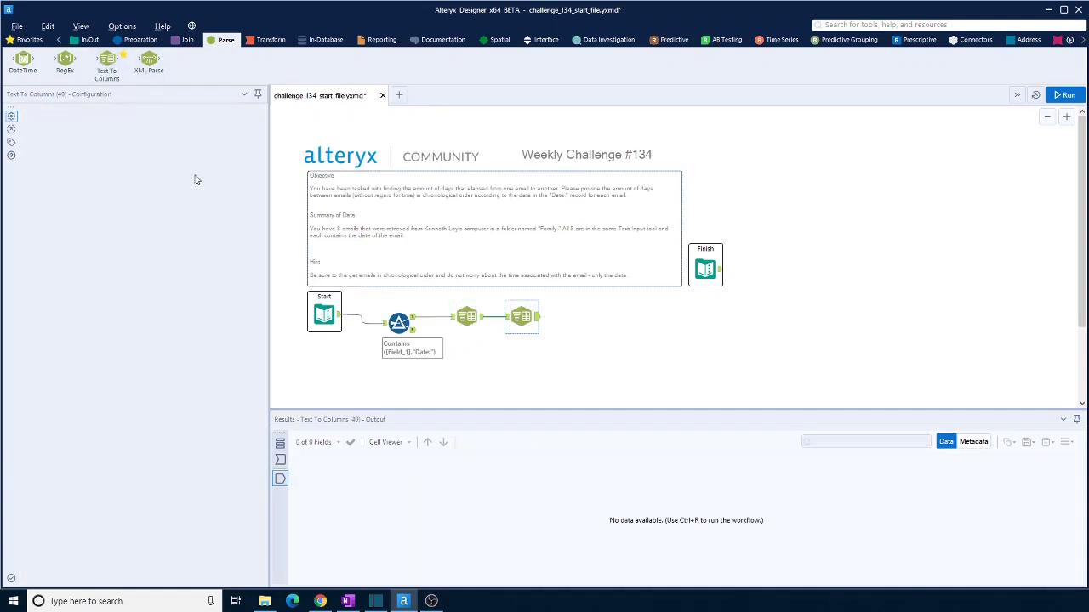
{"action": "left_click", "coordinate": [189, 157]}
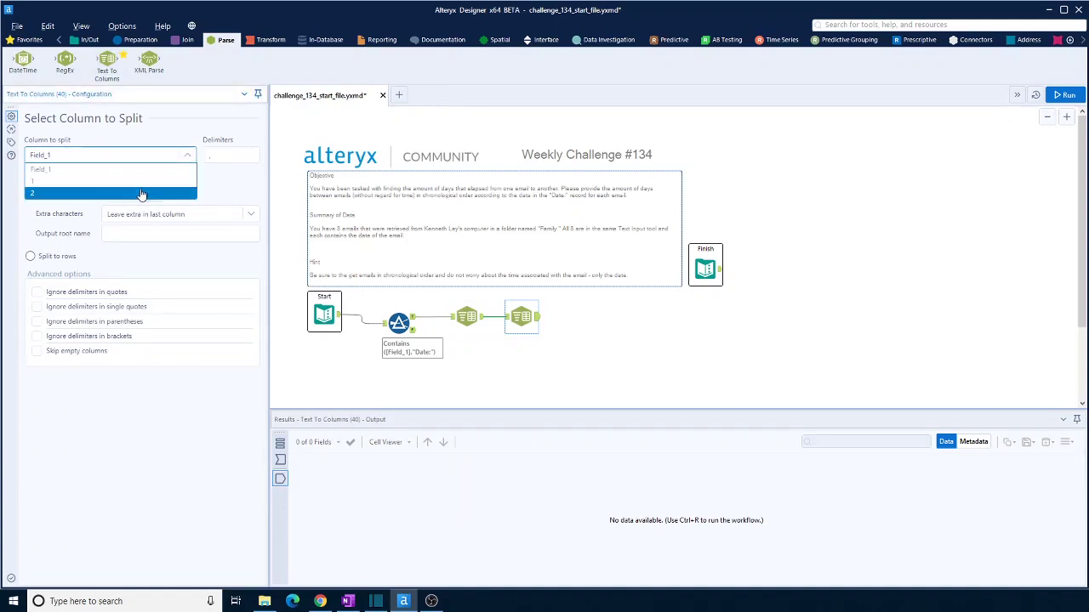
{"action": "left_click", "coordinate": [143, 196]}
{"action": "left_click", "coordinate": [213, 158]}
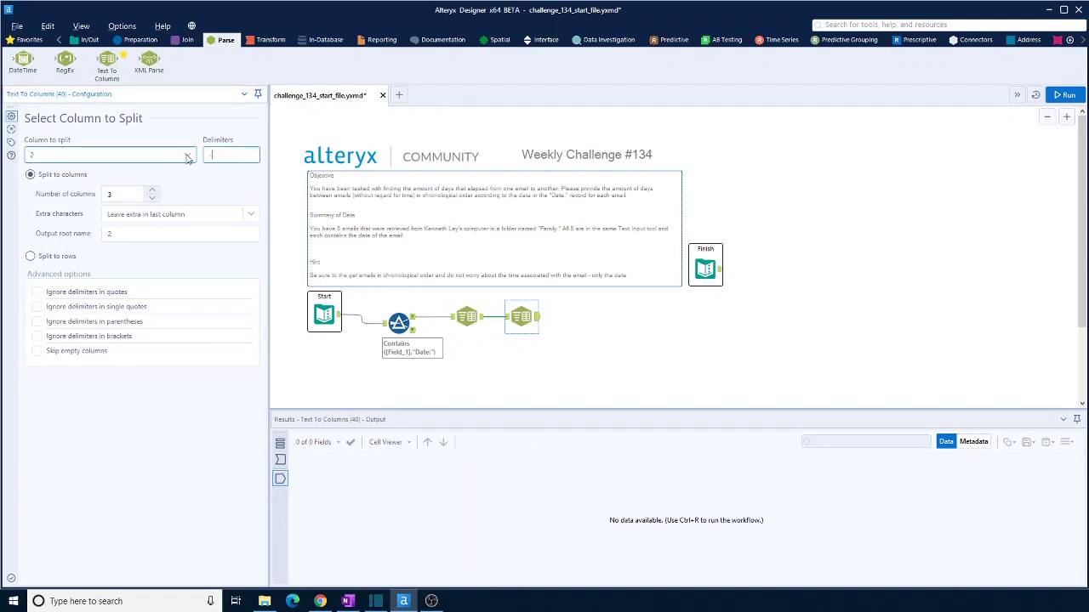
{"action": "left_click", "coordinate": [151, 198]}
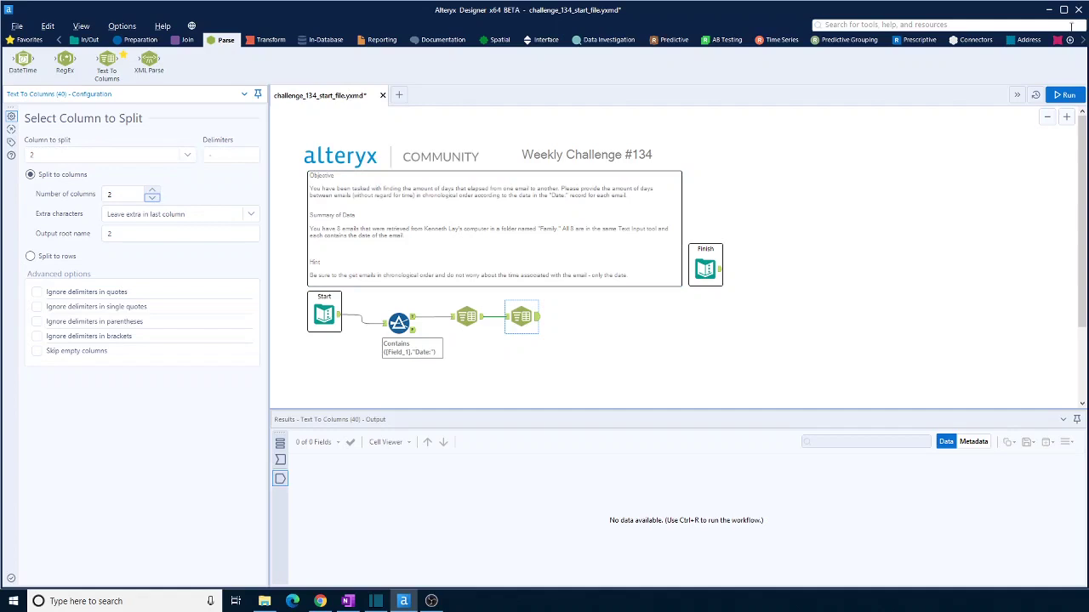
{"action": "left_click", "coordinate": [1068, 95]}
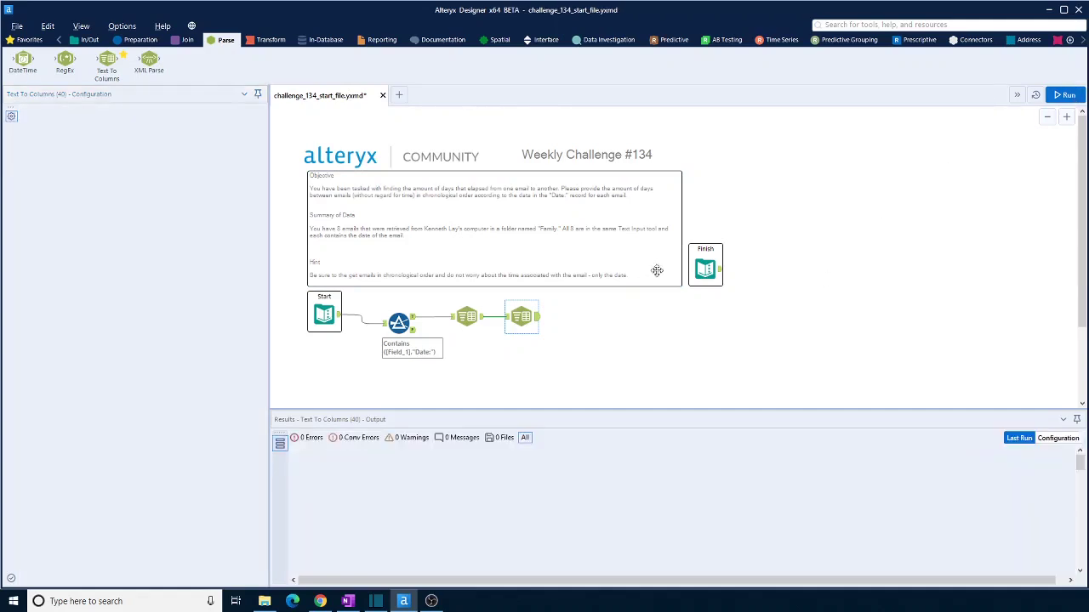
{"action": "left_click", "coordinate": [523, 318]}
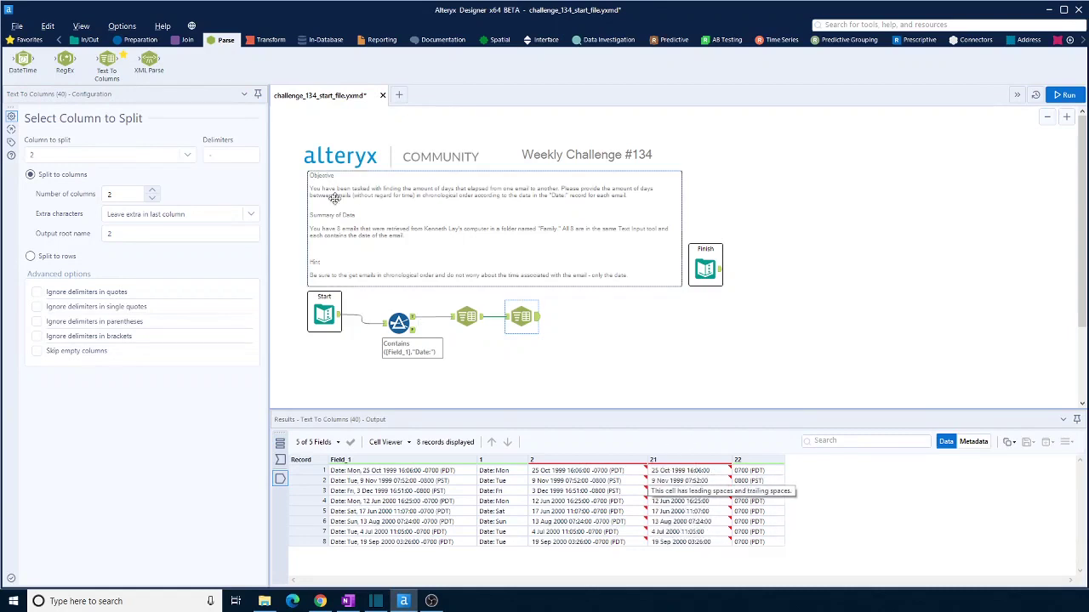
- Convert column 21 to DateTime_Out using custom format dd Mon yyyy hh:mm:ss, and run it
{"action": "left_click_drag", "start_coordinate": [23, 62], "coordinate": [584, 317]}
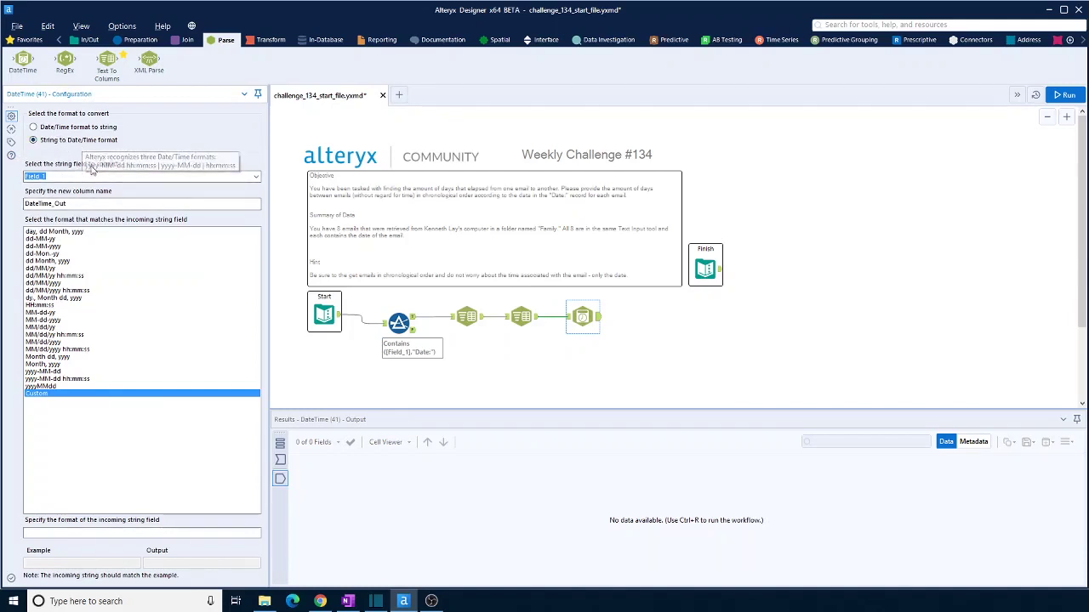
{"action": "left_click", "coordinate": [255, 176]}
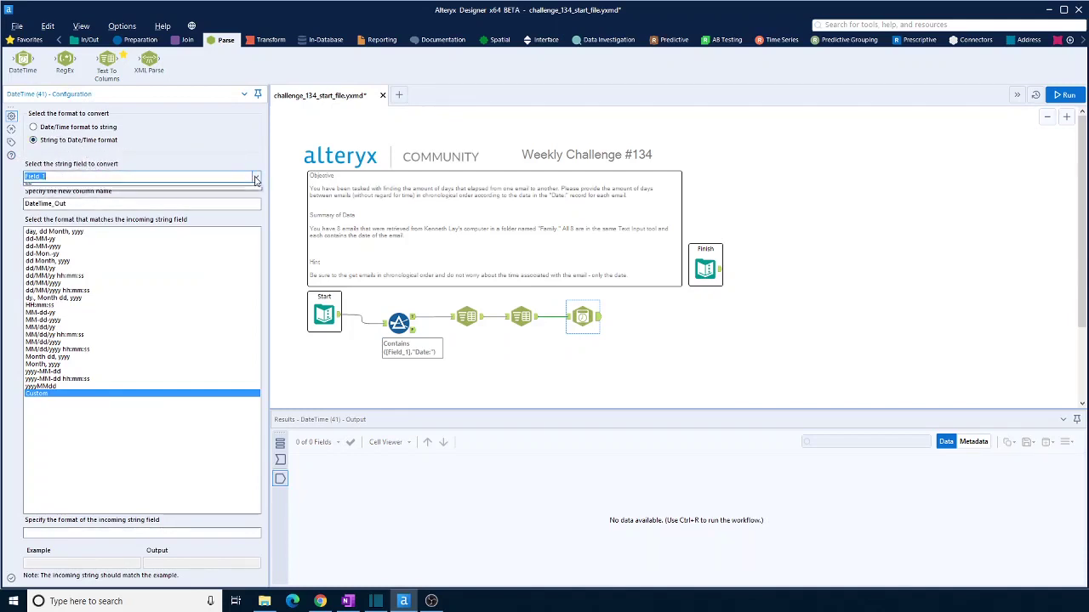
{"action": "left_click", "coordinate": [100, 209]}
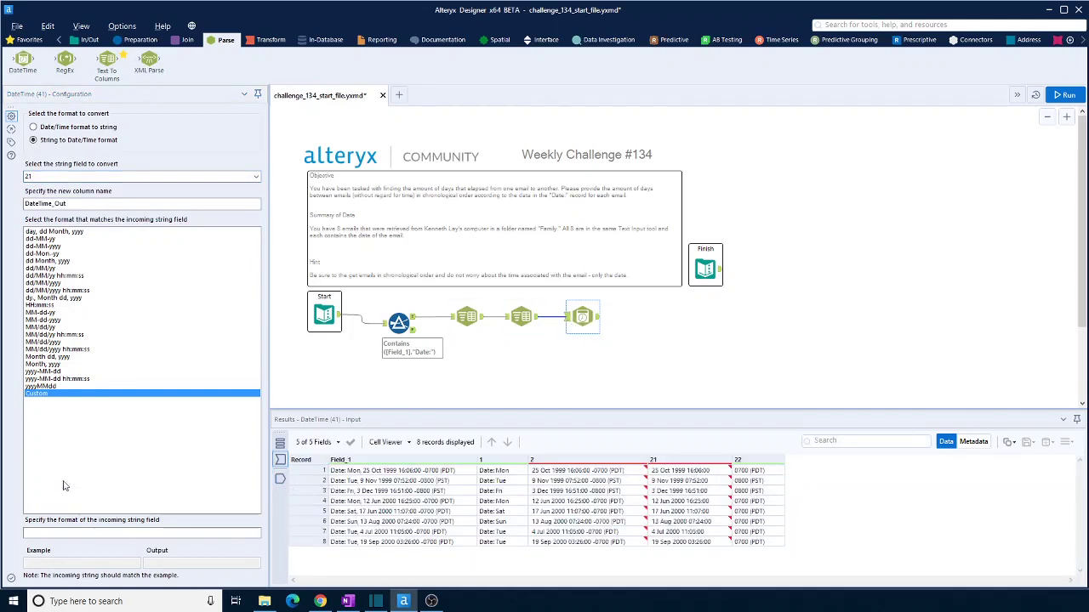
{"action": "left_click", "coordinate": [61, 533]}
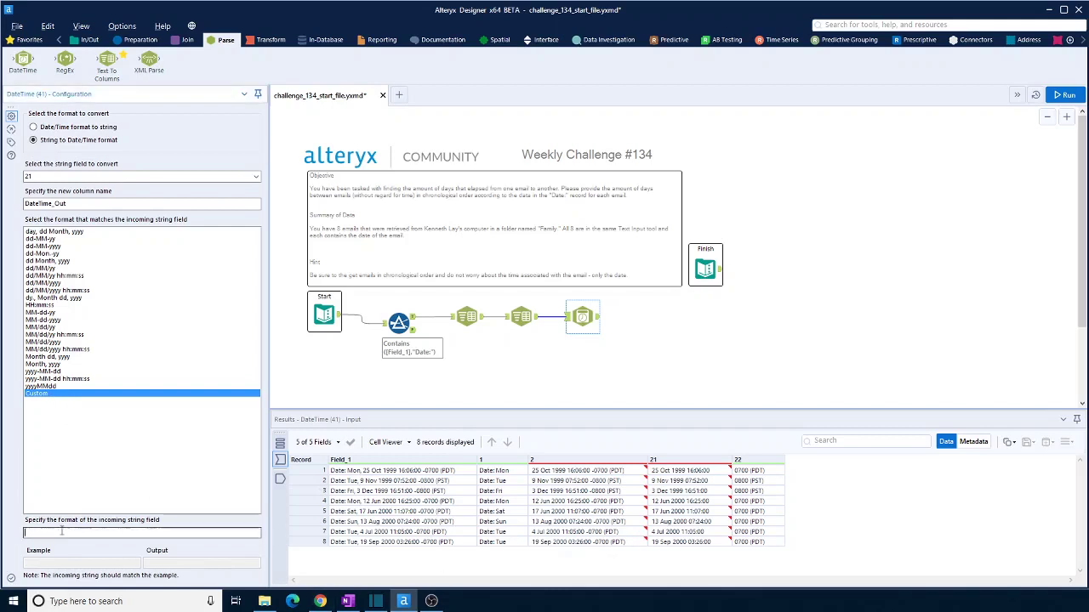
{"action": "type", "text": "dd"}
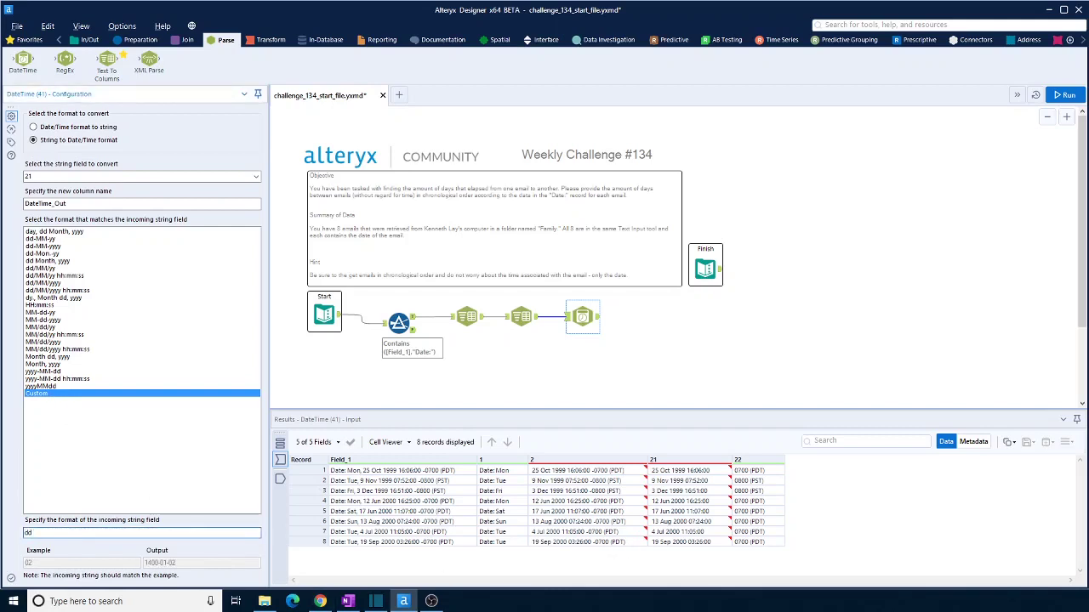
{"action": "type", "text": " Mon yyyy hh:mm:ss"}
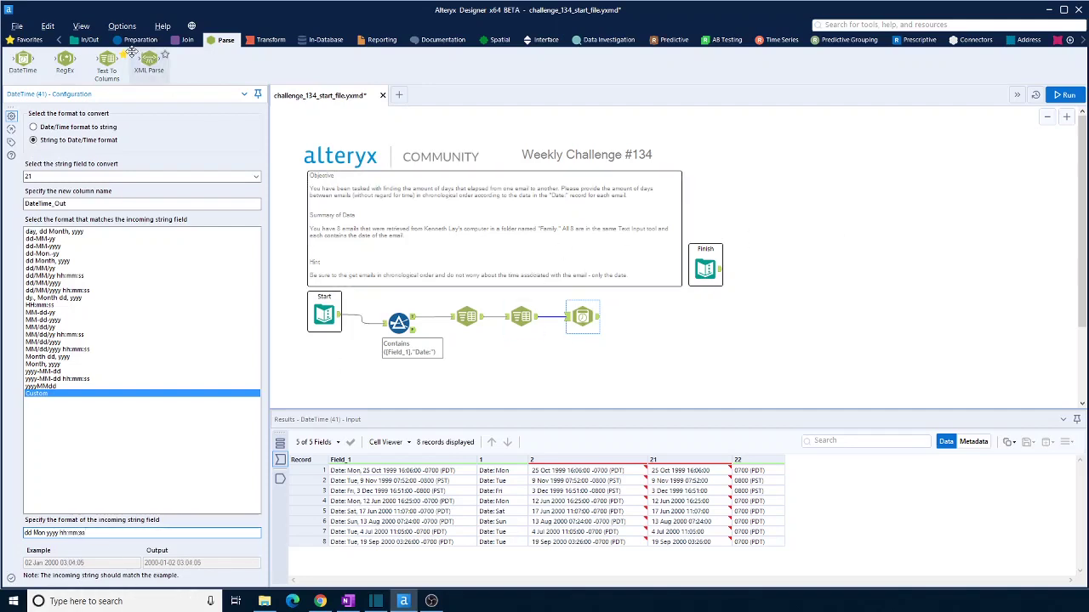
{"action": "left_click", "coordinate": [1063, 95]}
{"action": "left_click", "coordinate": [584, 317]}
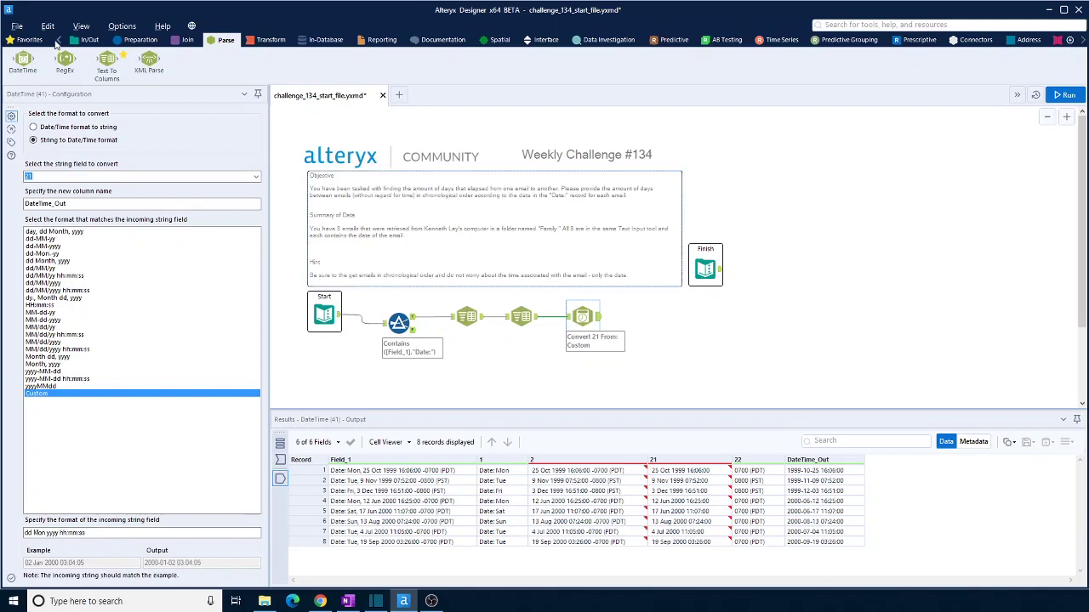
{"action": "left_click", "coordinate": [138, 40]}
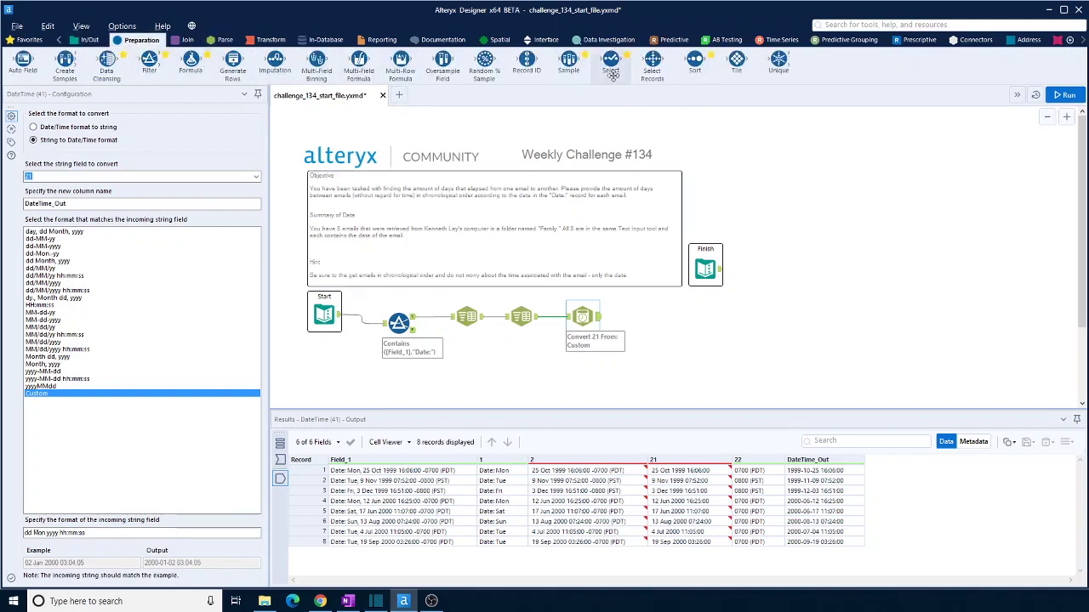
- Add a Select dropping fields 1, 2, 21 and 22, and retype DateTime_Out as Date
{"action": "left_click_drag", "start_coordinate": [611, 61], "coordinate": [650, 317]}
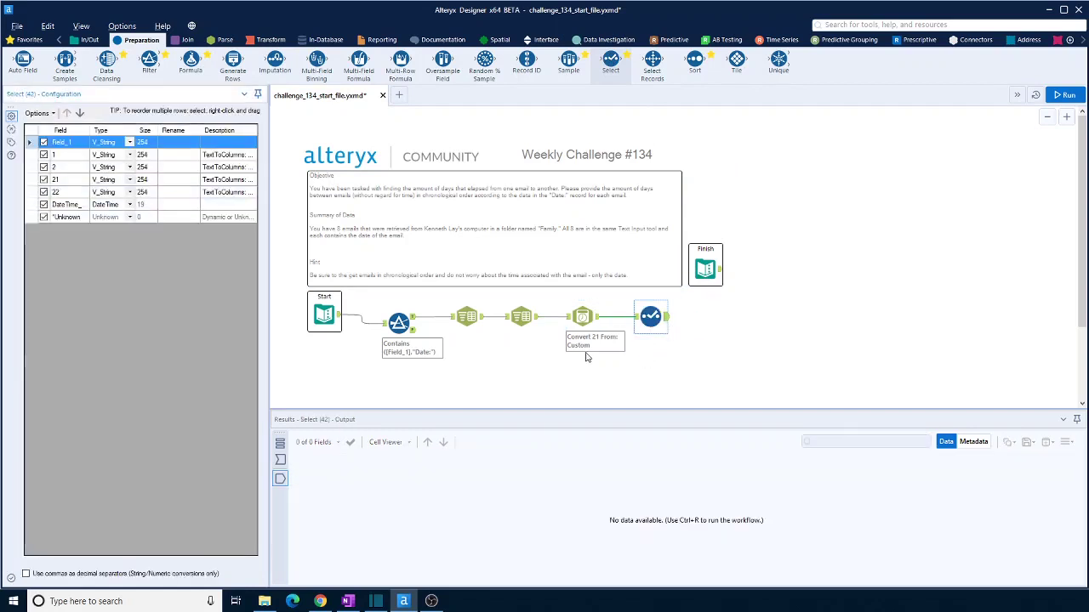
{"action": "left_click", "coordinate": [43, 155]}
{"action": "left_click", "coordinate": [44, 166]}
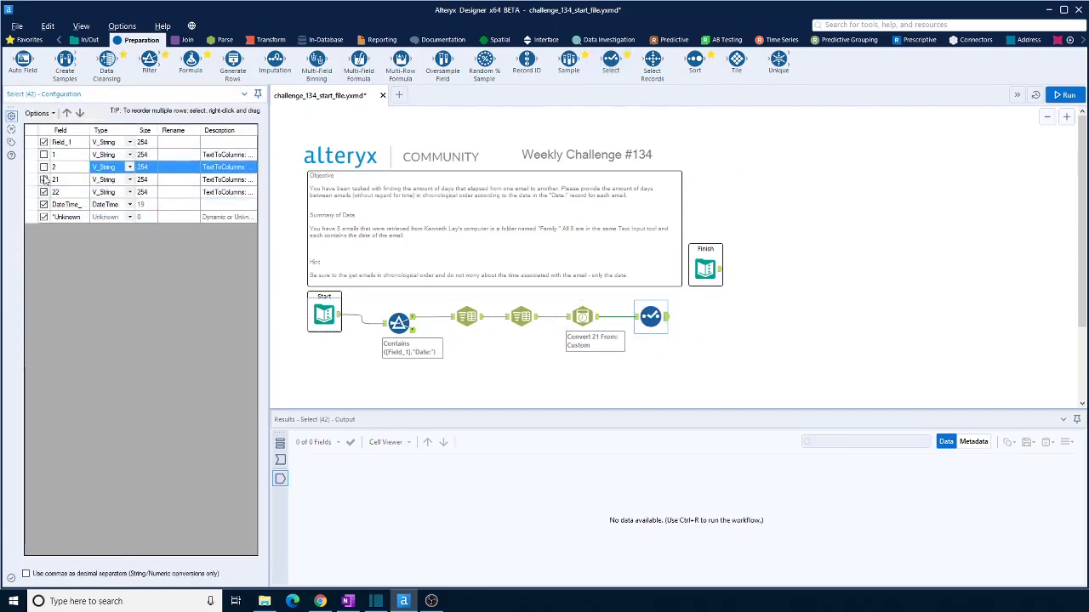
{"action": "left_click", "coordinate": [50, 179]}
{"action": "left_click", "coordinate": [44, 180]}
{"action": "left_click", "coordinate": [43, 192]}
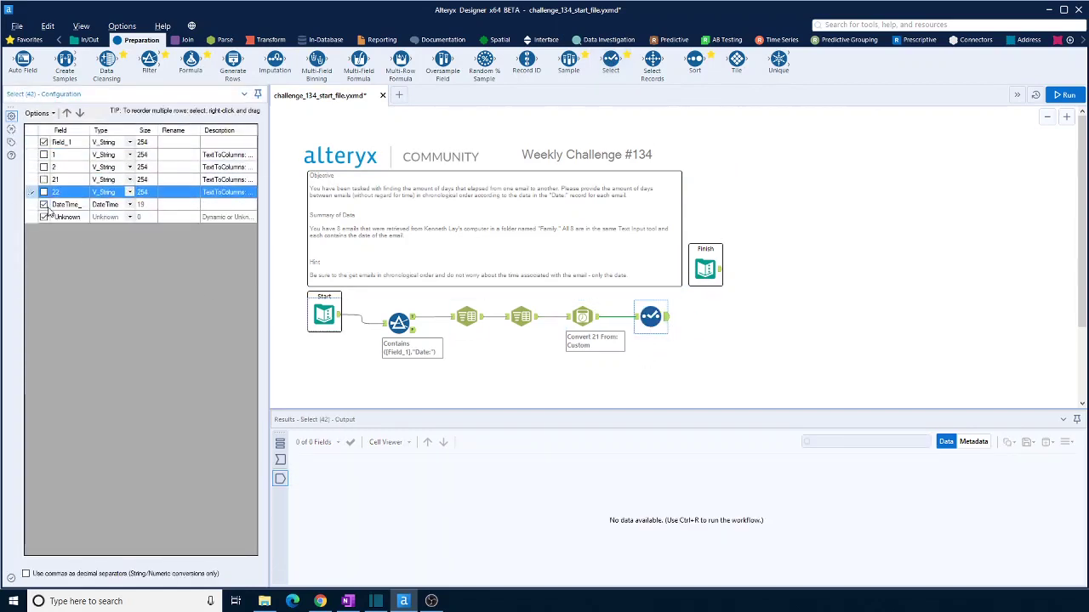
{"action": "left_click", "coordinate": [128, 206]}
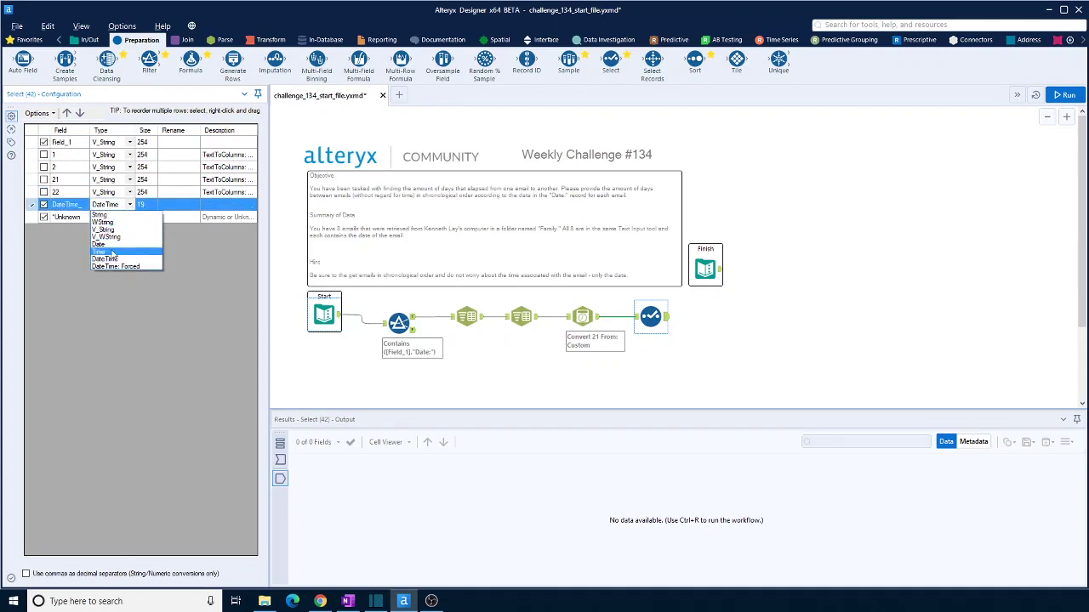
{"action": "left_click", "coordinate": [112, 245]}
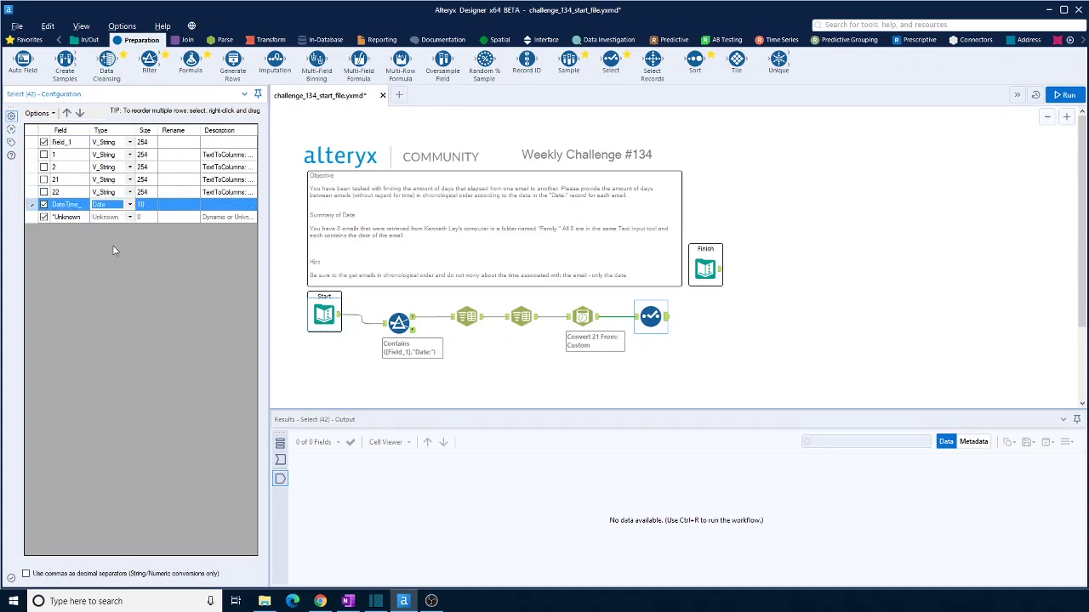
{"action": "left_click", "coordinate": [1063, 94]}
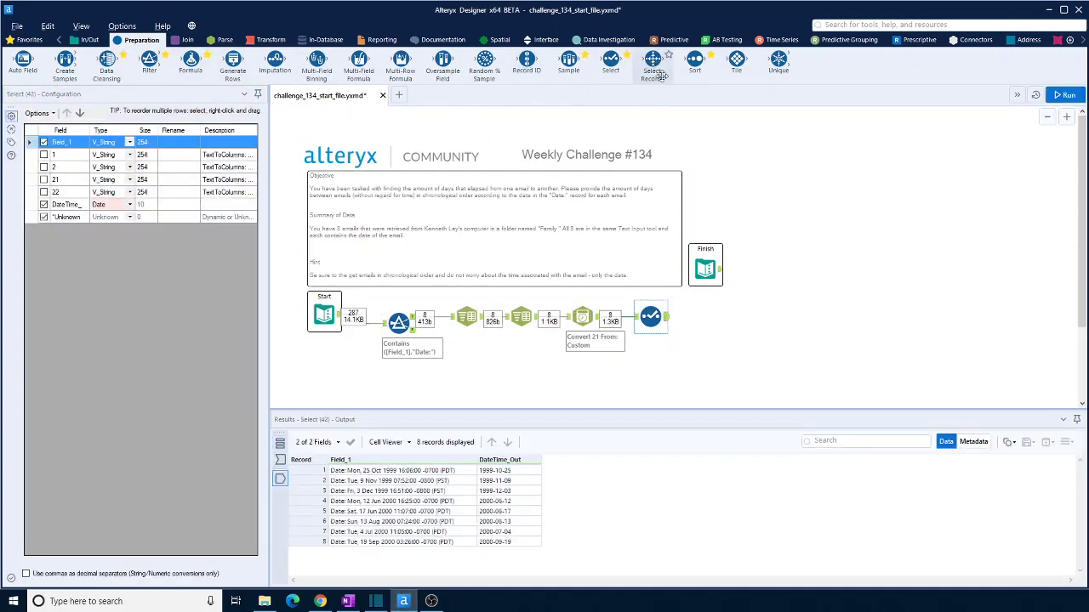
- Add a Sort on DateTime_Out ascending, run it, and view the ordered dates
{"action": "left_click_drag", "start_coordinate": [695, 60], "coordinate": [711, 316]}
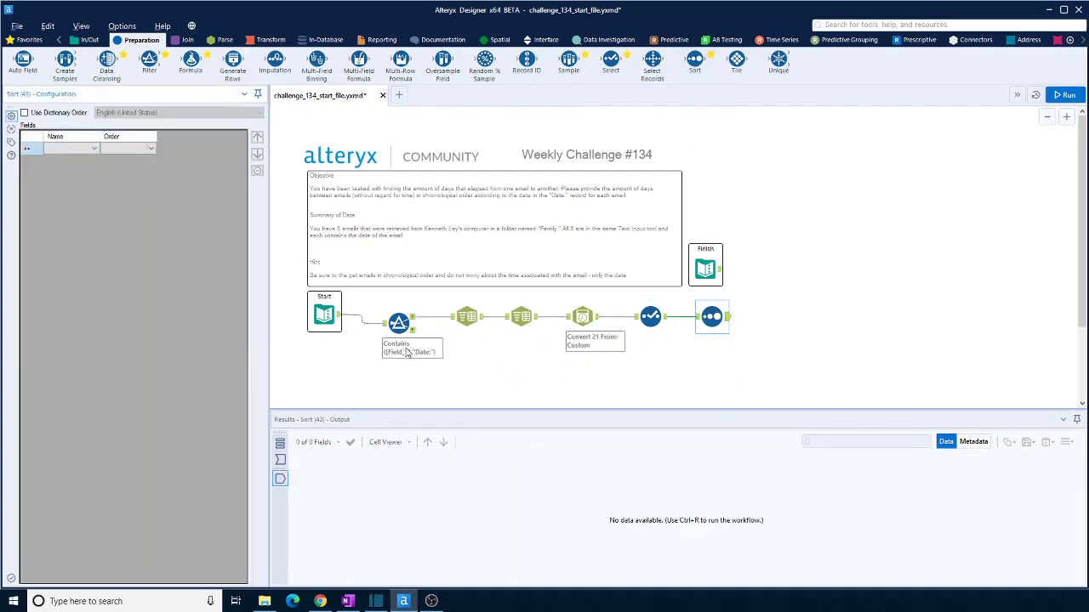
{"action": "left_click", "coordinate": [94, 148]}
{"action": "left_click", "coordinate": [91, 170]}
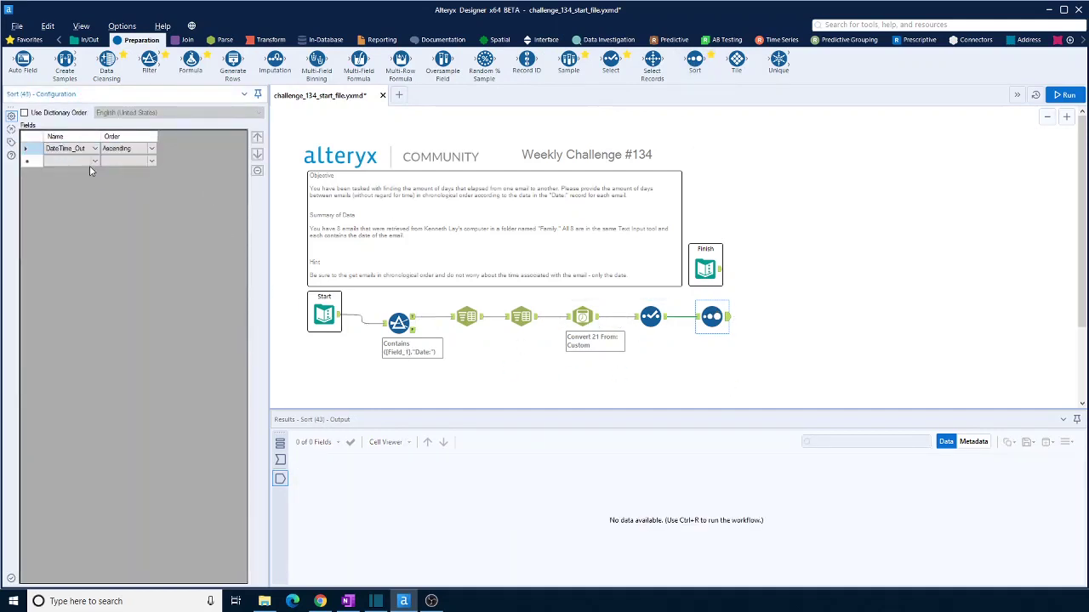
{"action": "left_click", "coordinate": [1065, 95]}
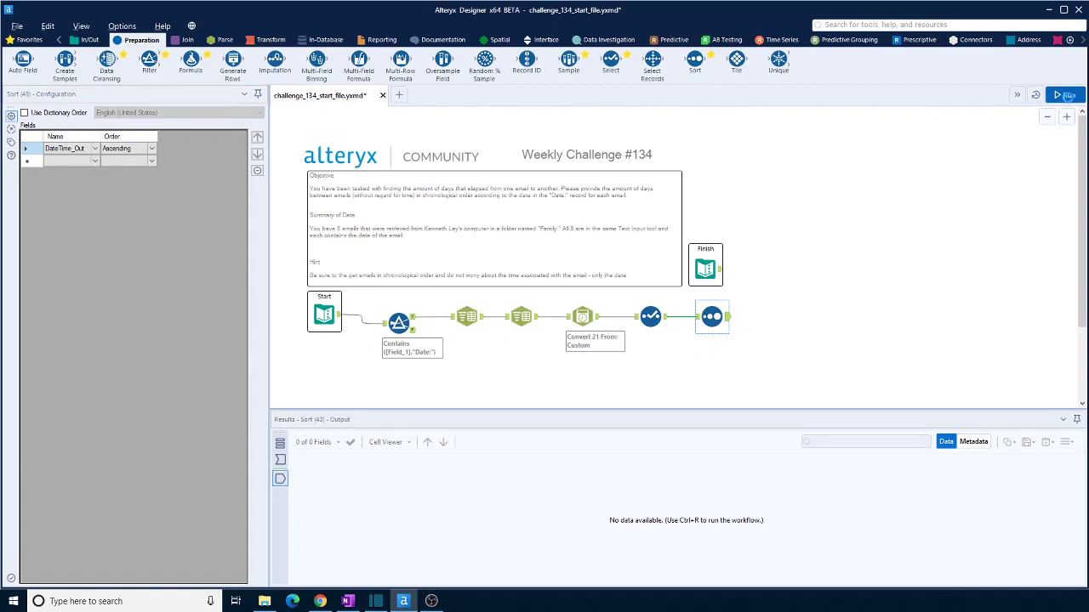
{"action": "left_click", "coordinate": [727, 321]}
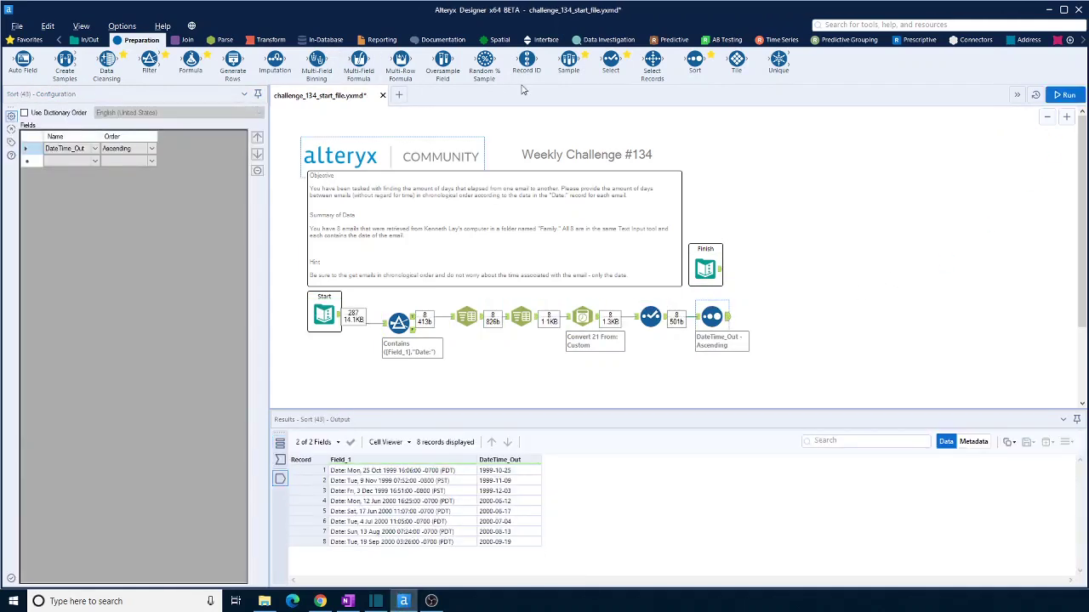
- Add a Multi-Row Formula after Sort, creating a new Int32 field named 'Days from last email'
{"action": "left_click_drag", "start_coordinate": [399, 62], "coordinate": [772, 317]}
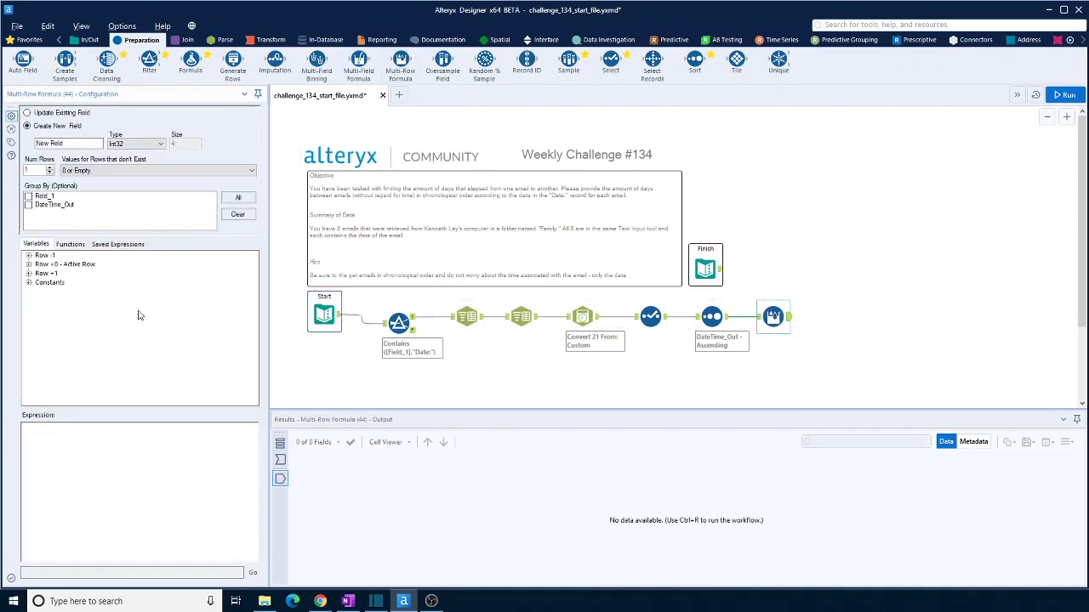
{"action": "left_click_drag", "start_coordinate": [95, 143], "coordinate": [13, 144]}
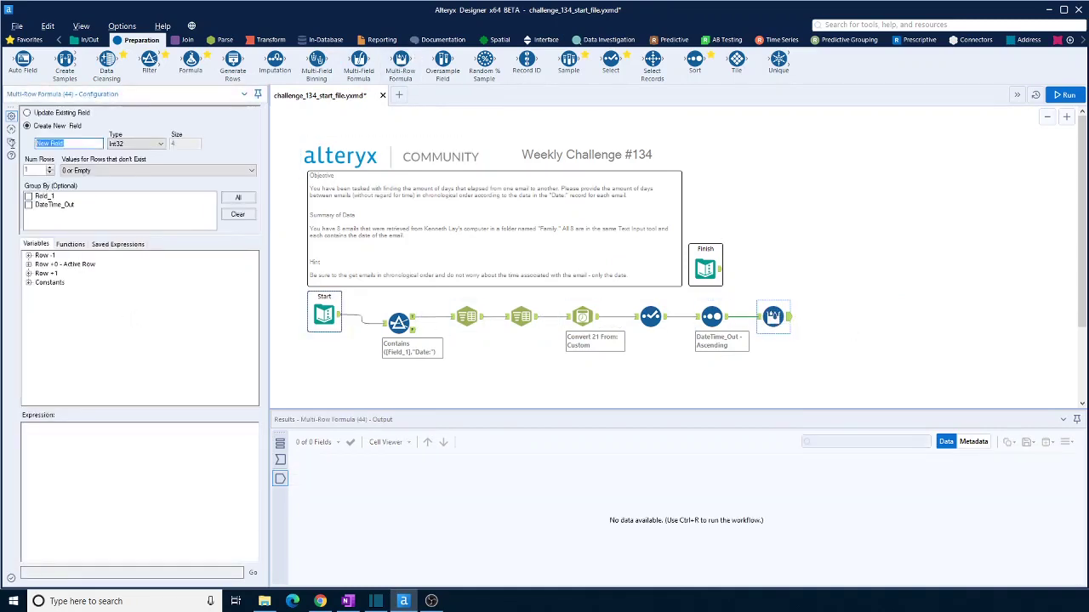
{"action": "left_click", "coordinate": [706, 269]}
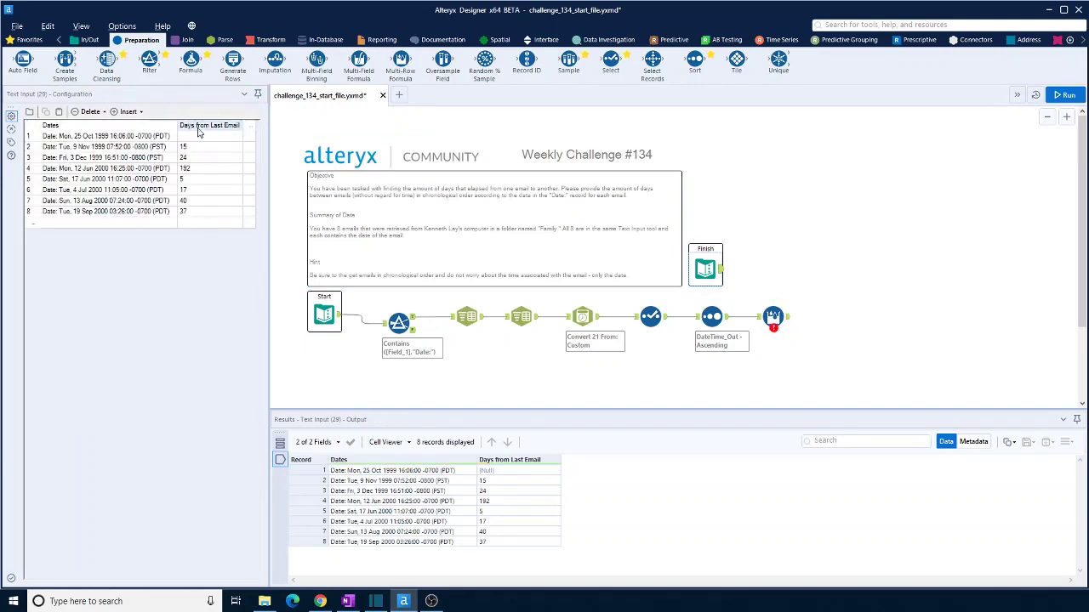
{"action": "left_click", "coordinate": [773, 316]}
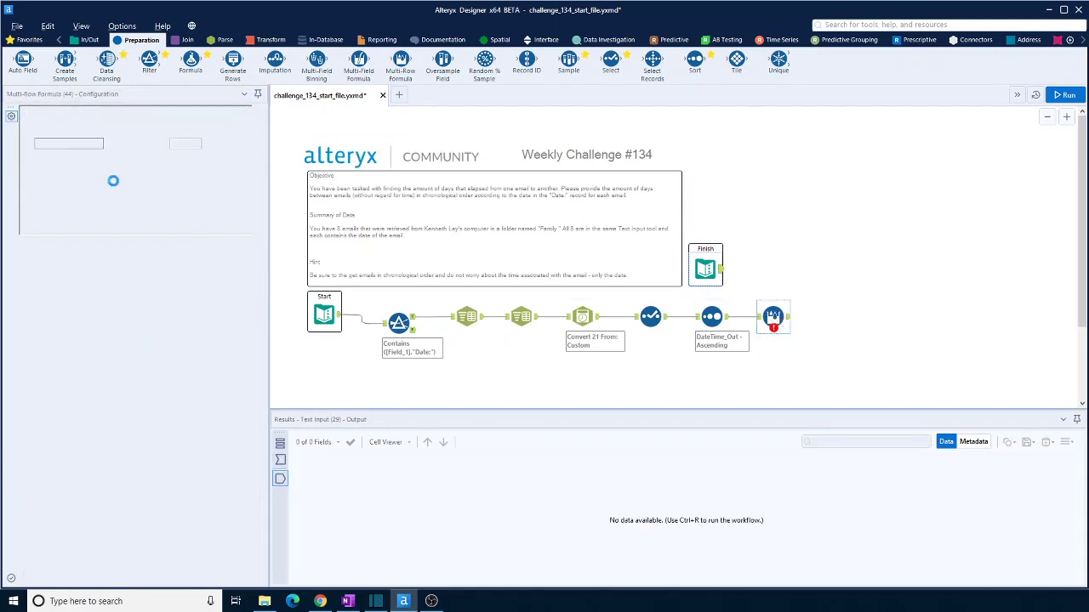
{"action": "triple_click", "coordinate": [68, 143]}
{"action": "type", "text": "D"}
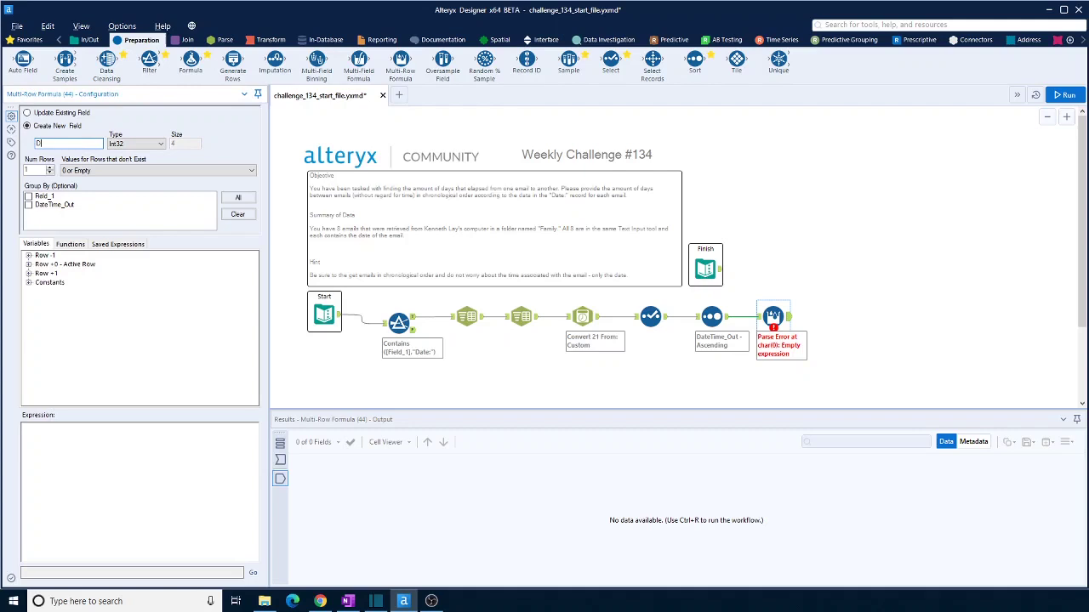
{"action": "type", "text": "ays from"}
{"action": "key", "text": "BackSpace"}
{"action": "type", "text": "last email"}
- Set the expression to DateTimeDiff([DateTime_Out],[Row-1:DateTime_Out],'days')
{"action": "left_click", "coordinate": [68, 245]}
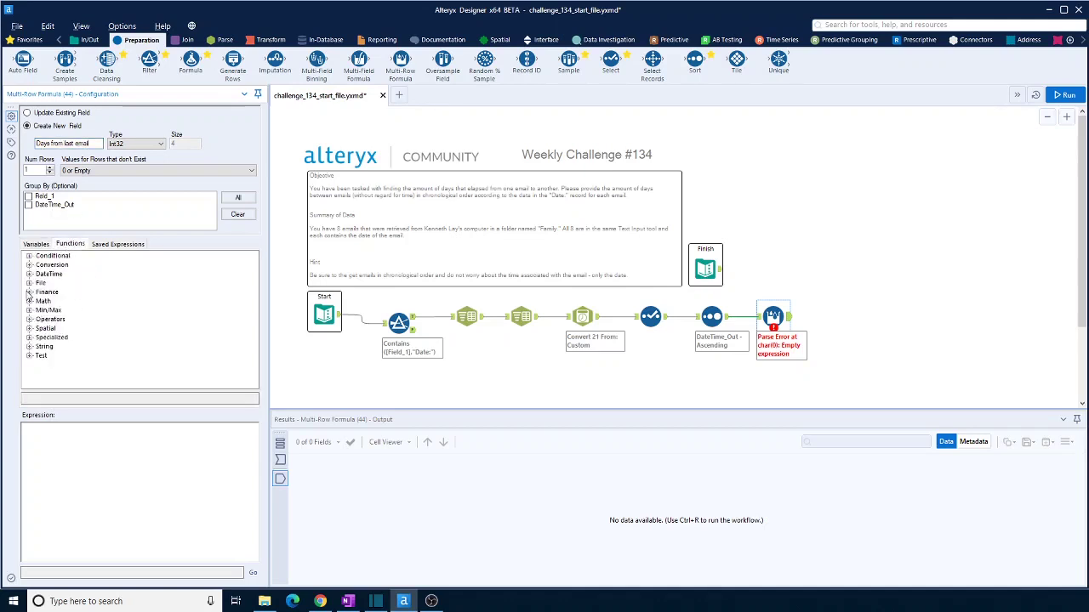
{"action": "left_click", "coordinate": [29, 274]}
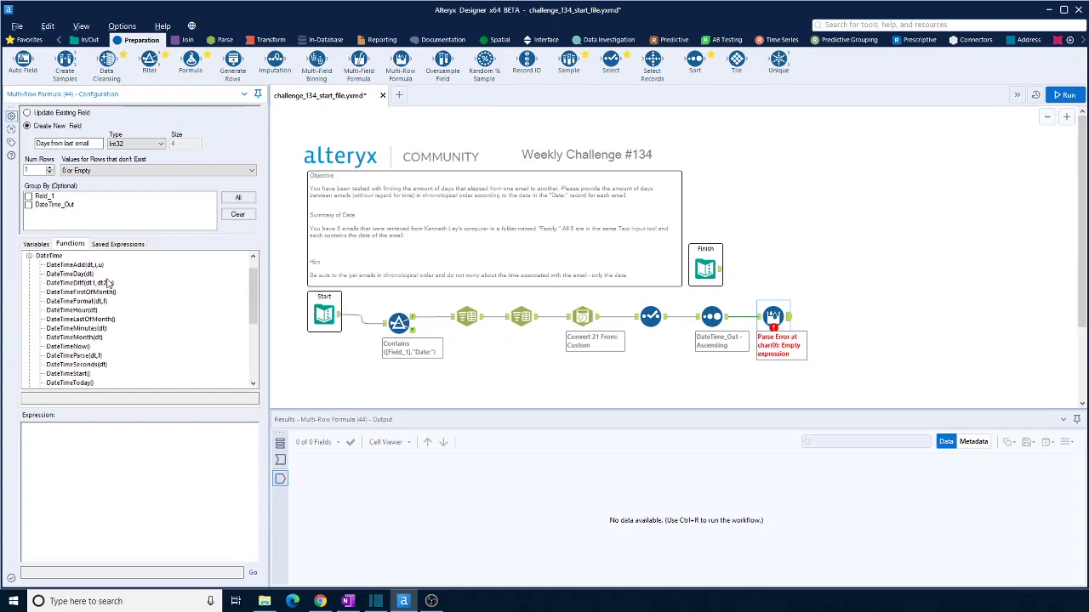
{"action": "double_click", "coordinate": [81, 284]}
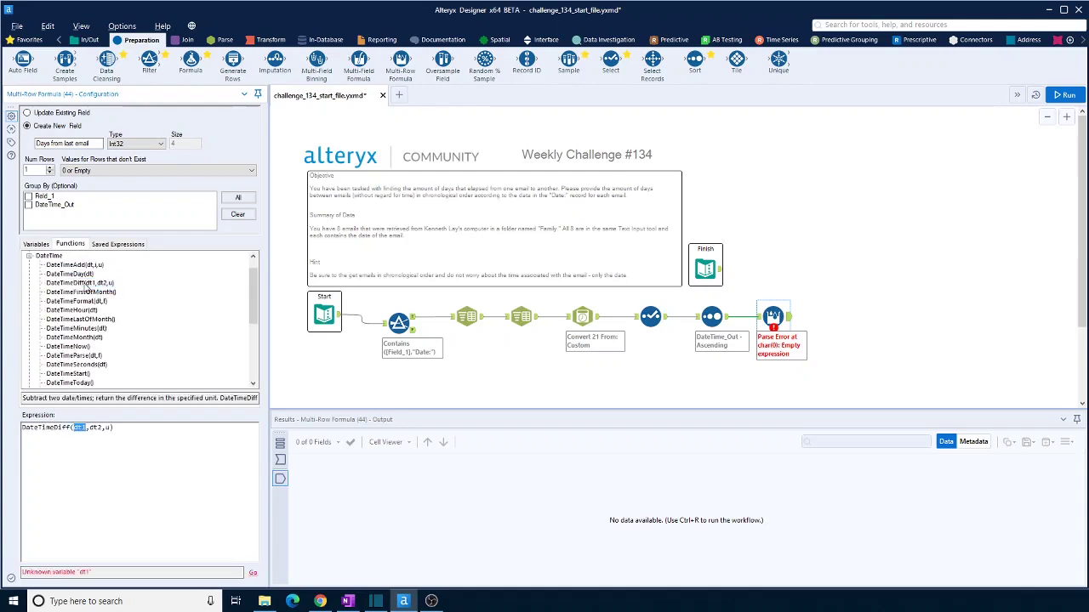
{"action": "left_click", "coordinate": [39, 245]}
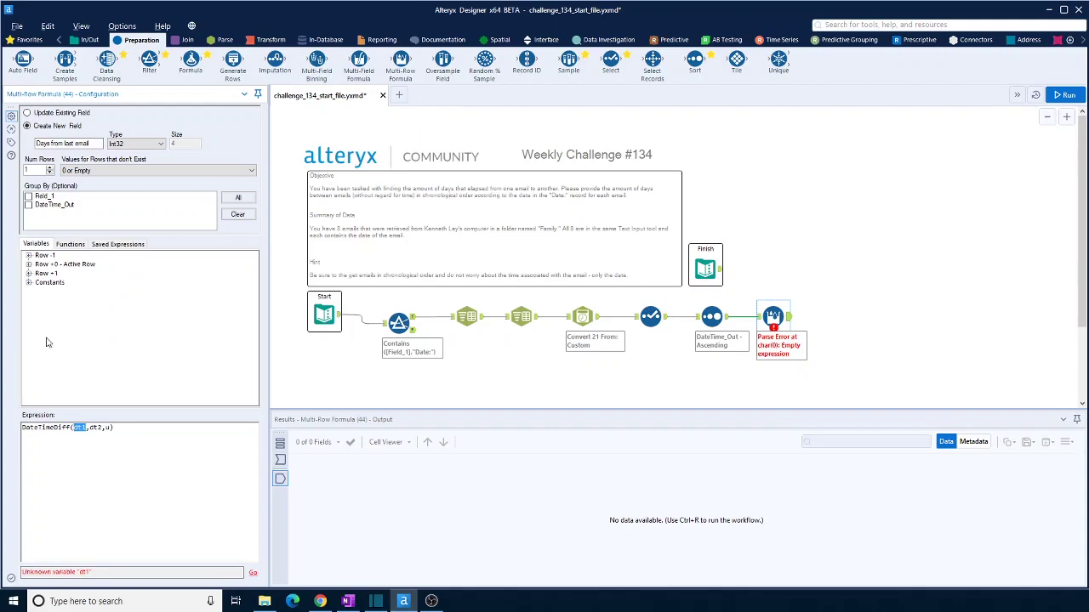
{"action": "left_click", "coordinate": [28, 265]}
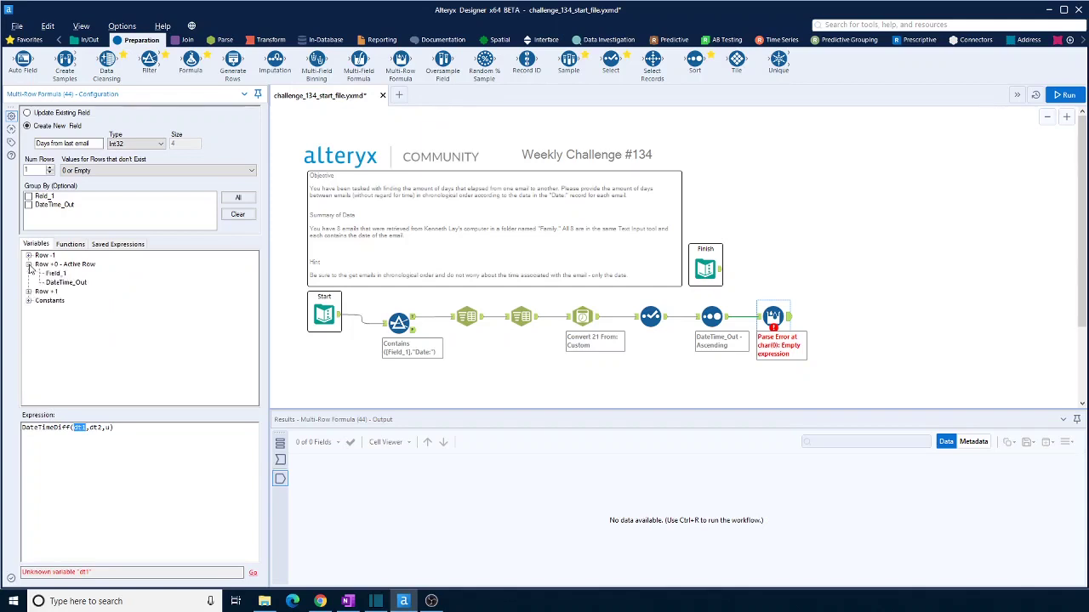
{"action": "double_click", "coordinate": [72, 286]}
{"action": "left_click", "coordinate": [29, 256]}
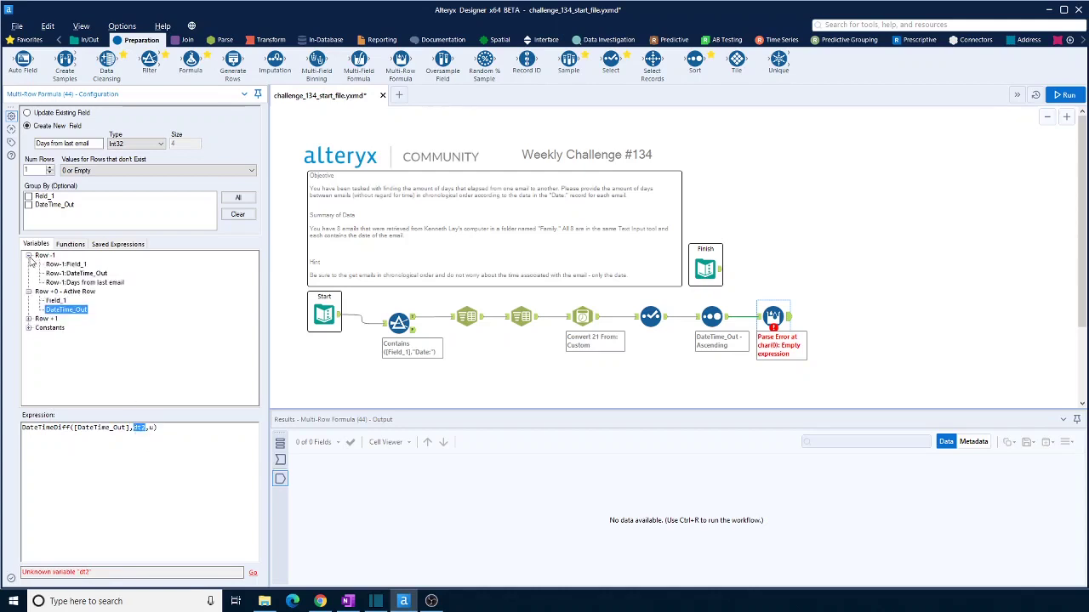
{"action": "double_click", "coordinate": [88, 274]}
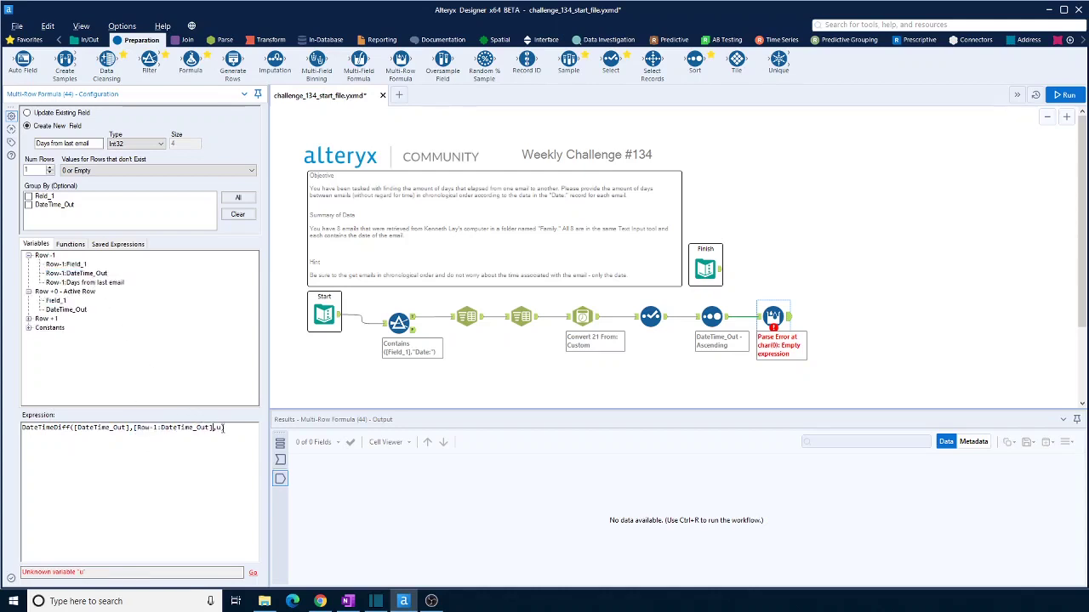
{"action": "type", "text": "'days'"}
- Add a Browse tool after the Multi-Row Formula, run the workflow, and check against the Finish Text Input
{"action": "left_click", "coordinate": [91, 40]}
{"action": "left_click_drag", "start_coordinate": [65, 61], "coordinate": [826, 316]}
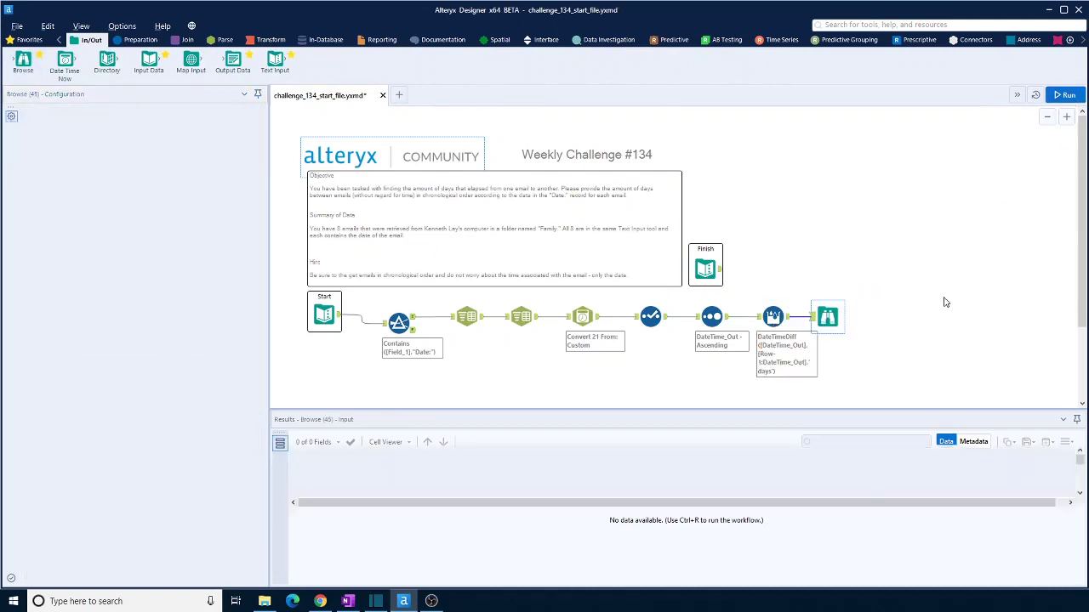
{"action": "key", "text": "ctrl+r"}
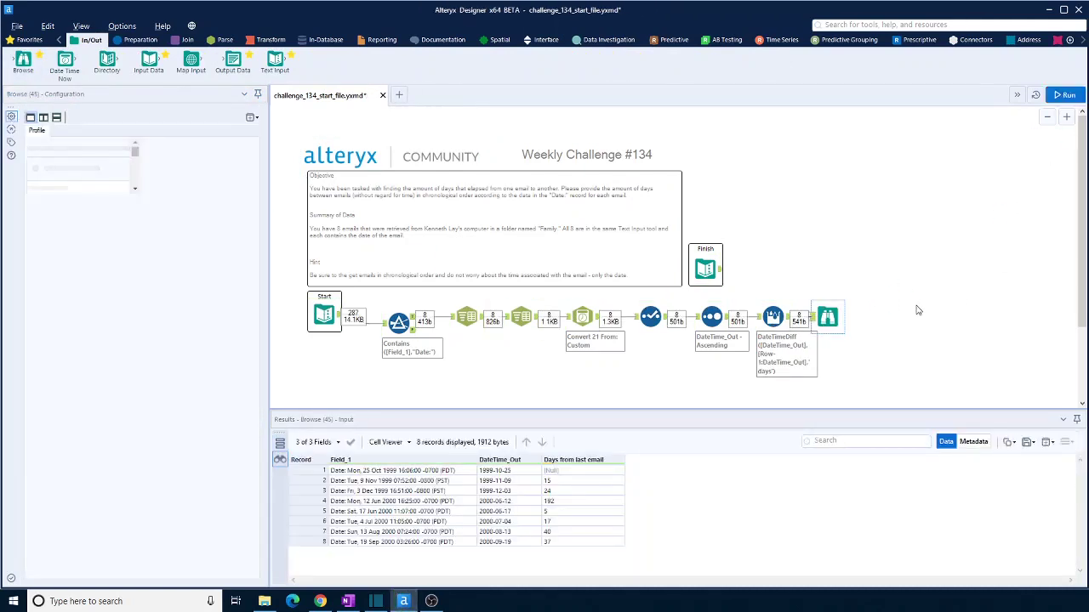
{"action": "left_click", "coordinate": [714, 270]}
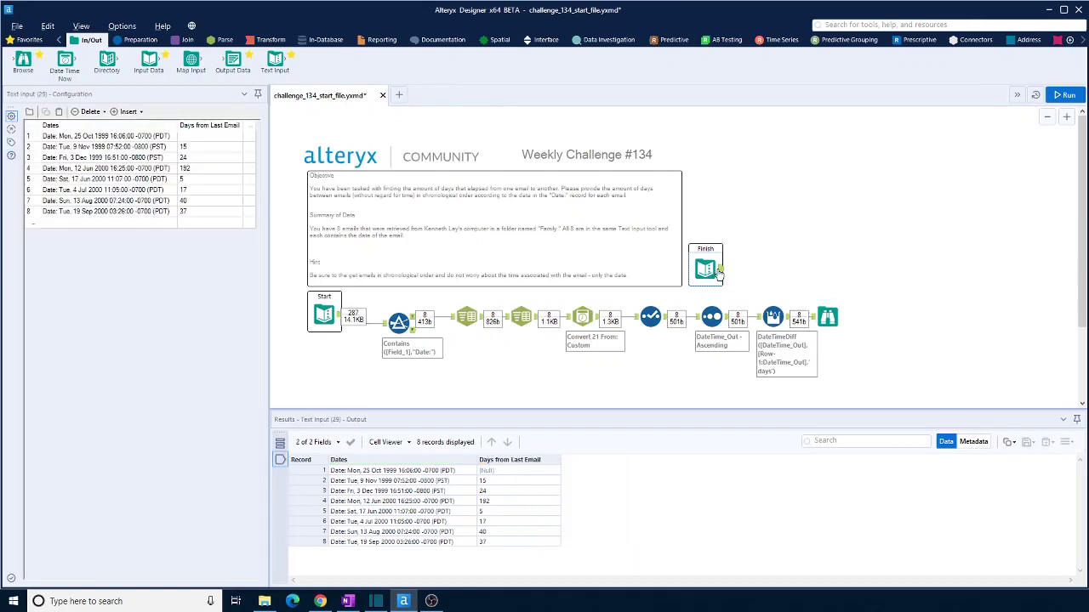
{"action": "left_click_drag", "start_coordinate": [828, 317], "coordinate": [867, 316]}
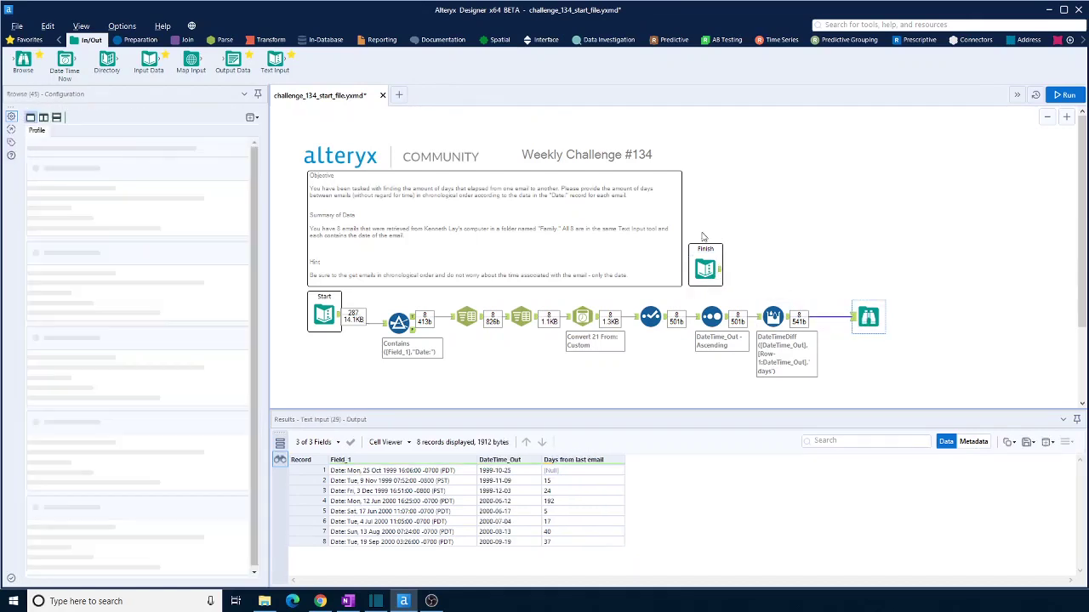
{"action": "left_click", "coordinate": [140, 41]}
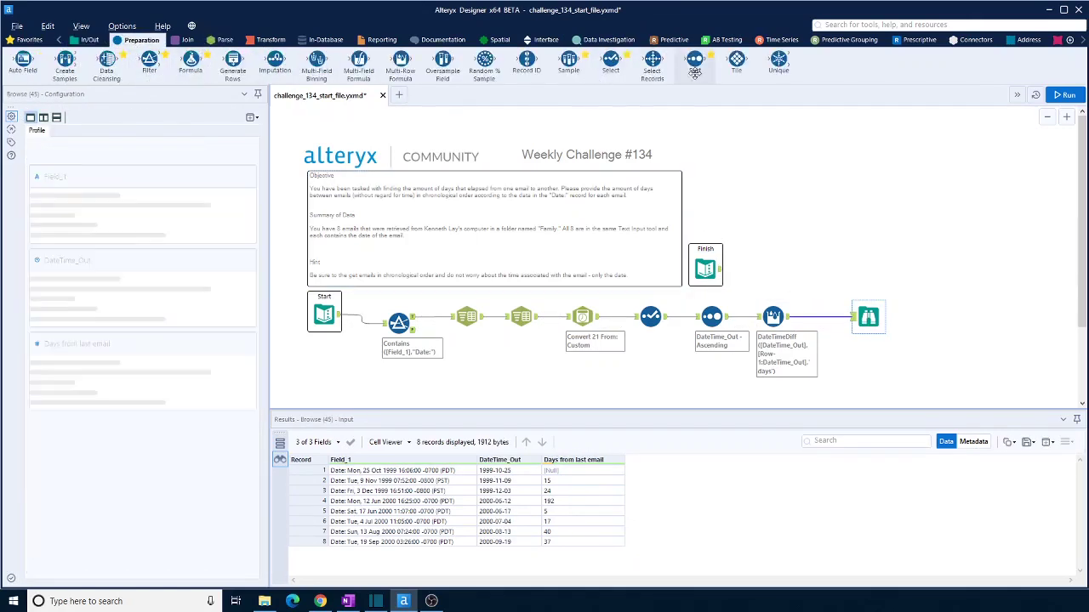
- Insert a Select tool before the Browse tool, rerun the workflow, and view its output
{"action": "left_click_drag", "start_coordinate": [611, 59], "coordinate": [820, 316]}
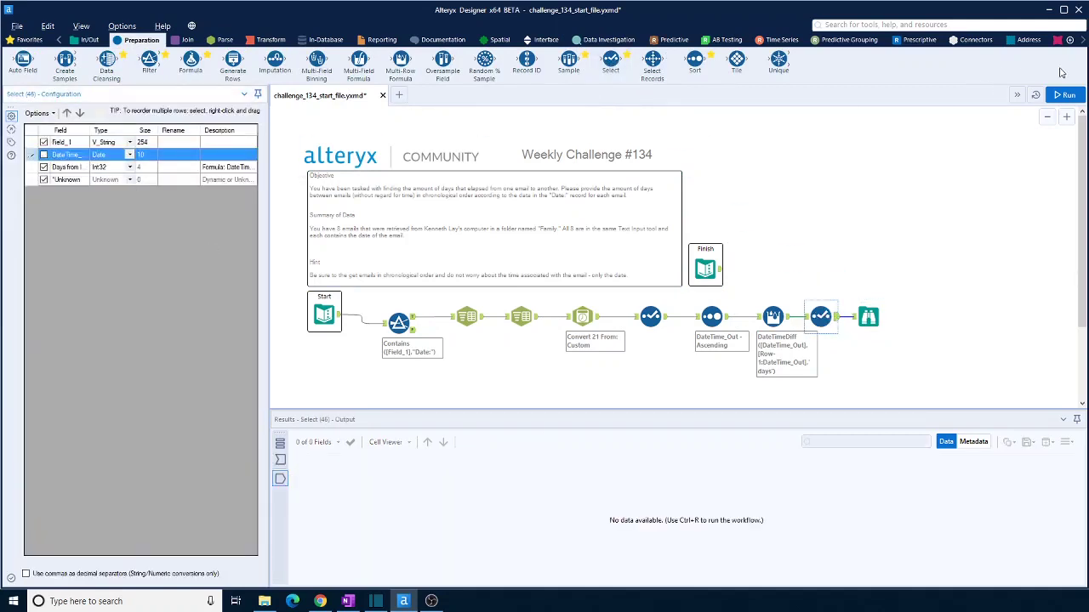
{"action": "key", "text": "ctrl+r"}
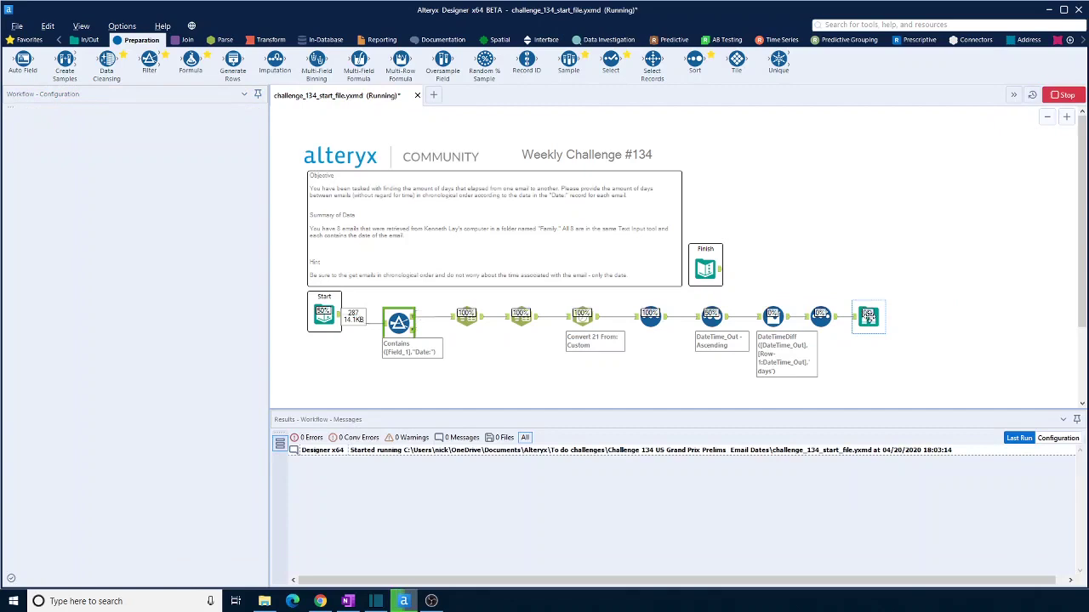
{"action": "left_click", "coordinate": [866, 318]}
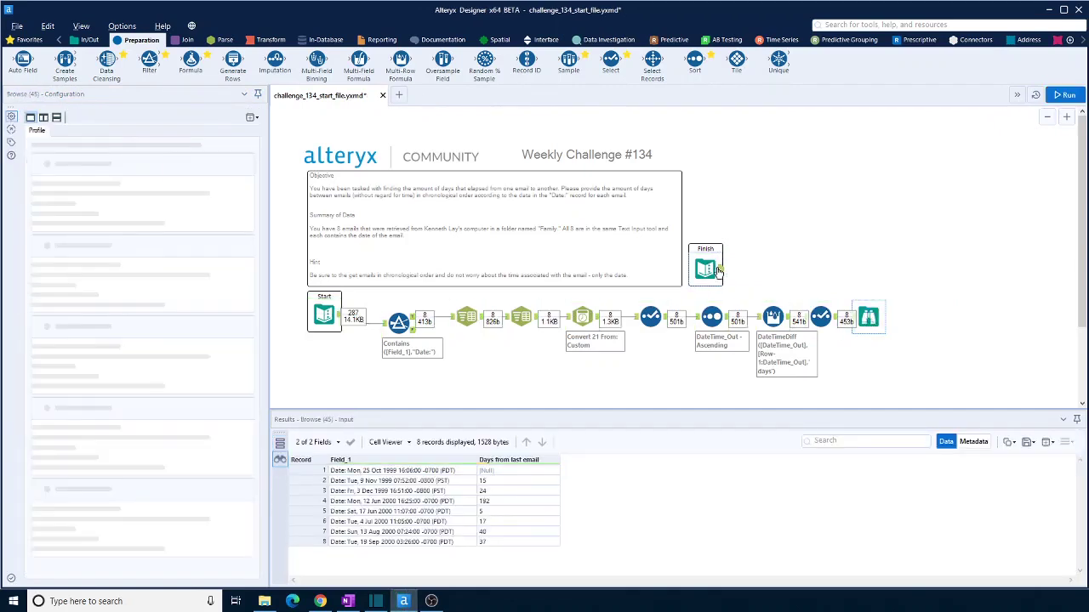
- Compare the Browse output with the expected Field_1 and Days from last email table
{"action": "left_click", "coordinate": [718, 272]}
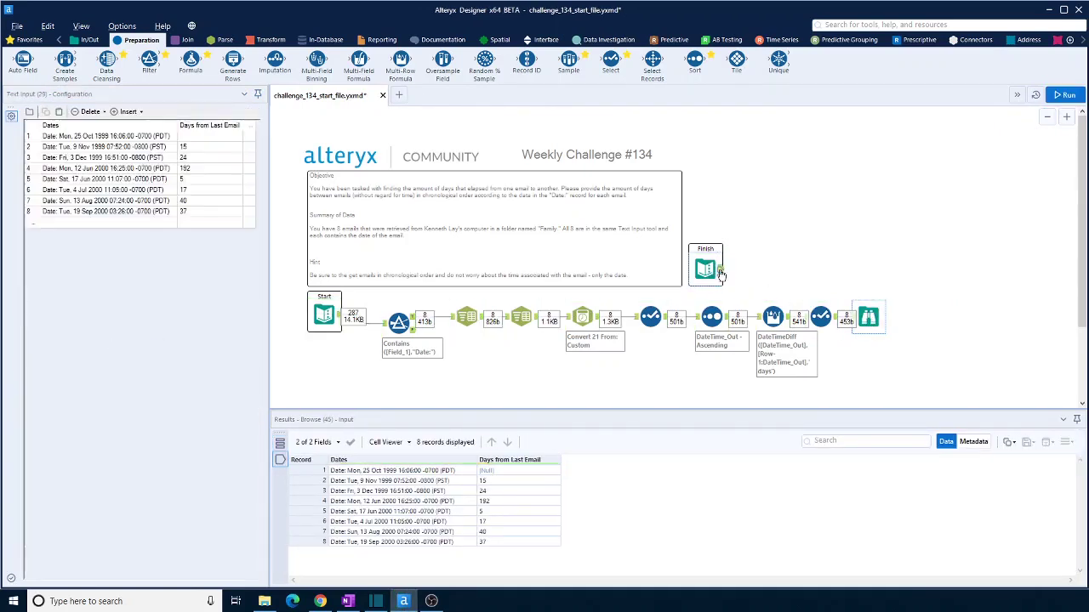
{"action": "left_click", "coordinate": [871, 318]}
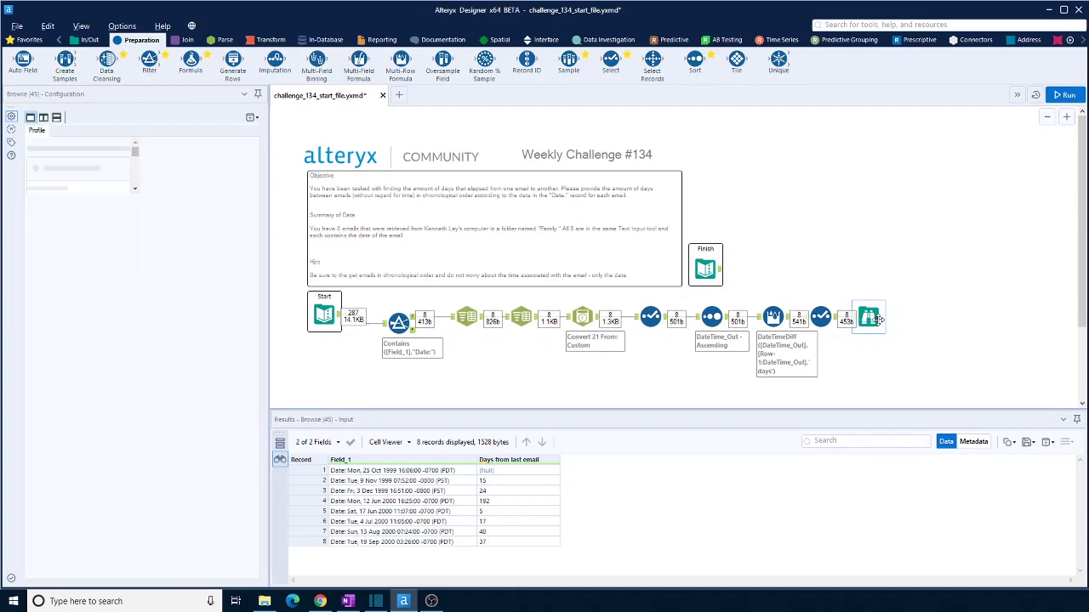
{"action": "left_click", "coordinate": [716, 269]}
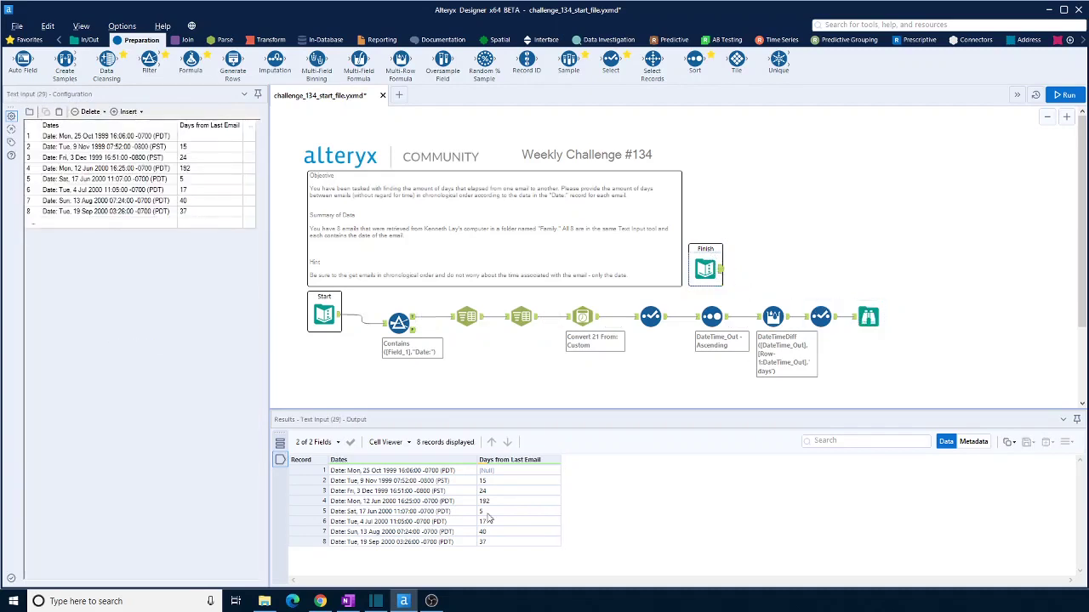
{"action": "left_click", "coordinate": [872, 317]}
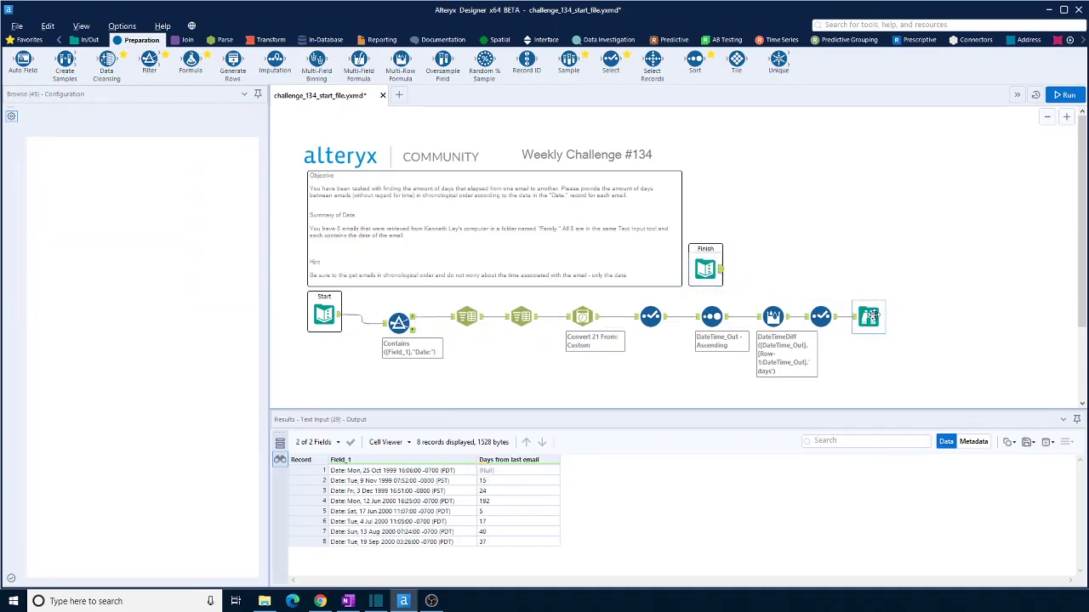
{"action": "left_click", "coordinate": [718, 269]}
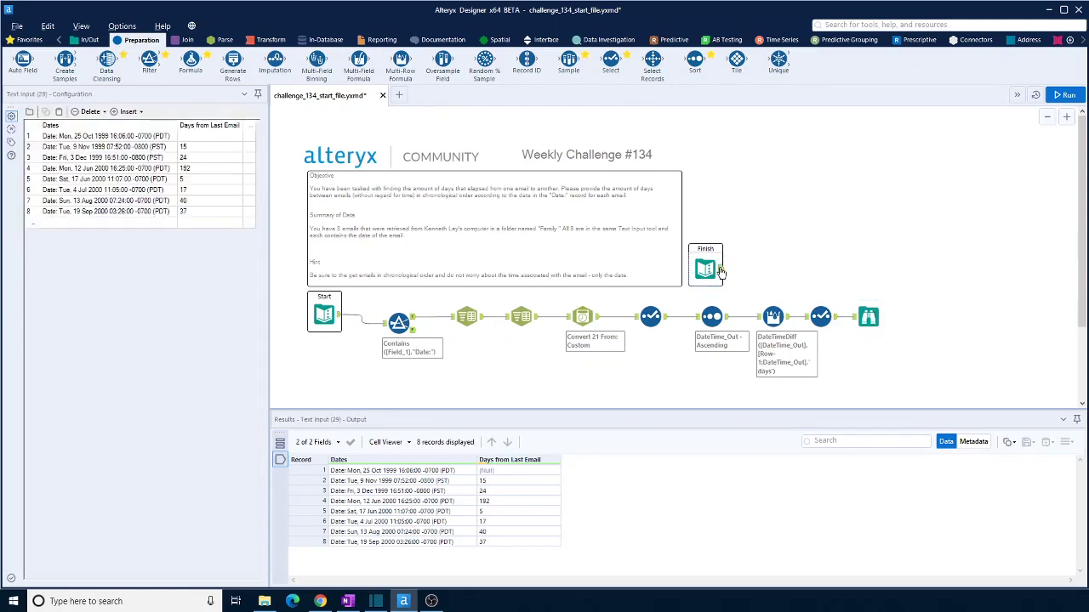